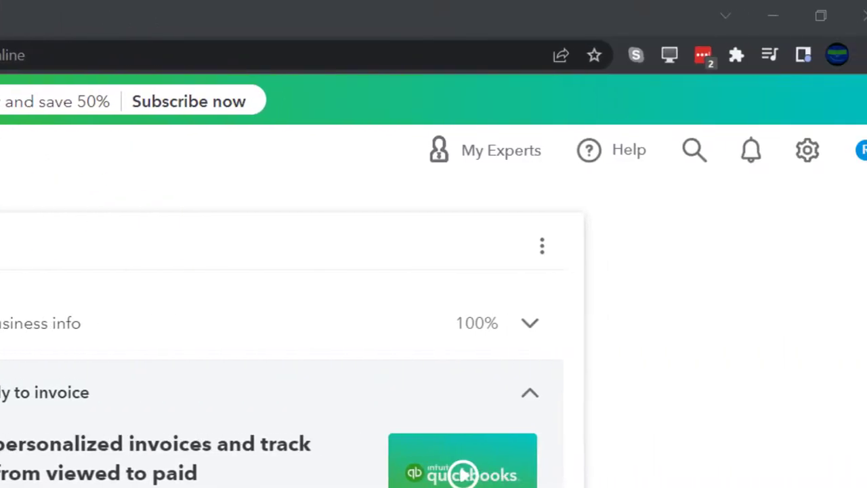
Step: Check the settings for the option to switch to Accountant view and look at the sample company's dashboard in Microsoft Edge
key(ctrl+plus)
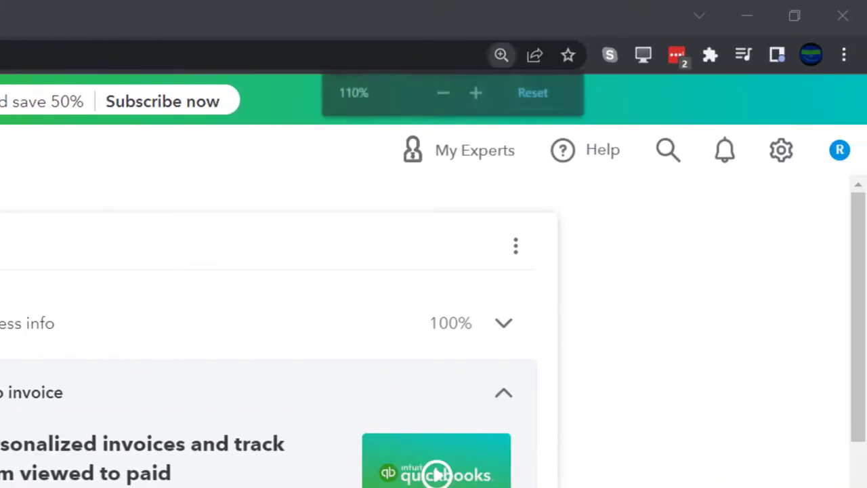
key(ctrl+plus)
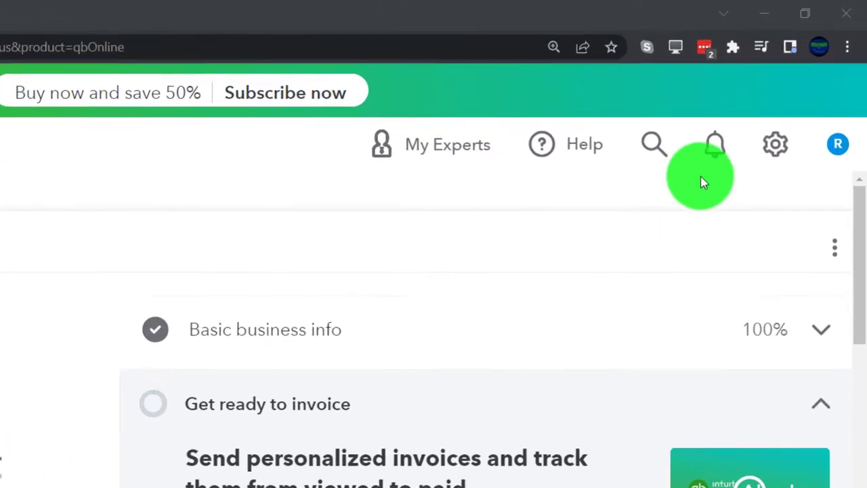
click(809, 91)
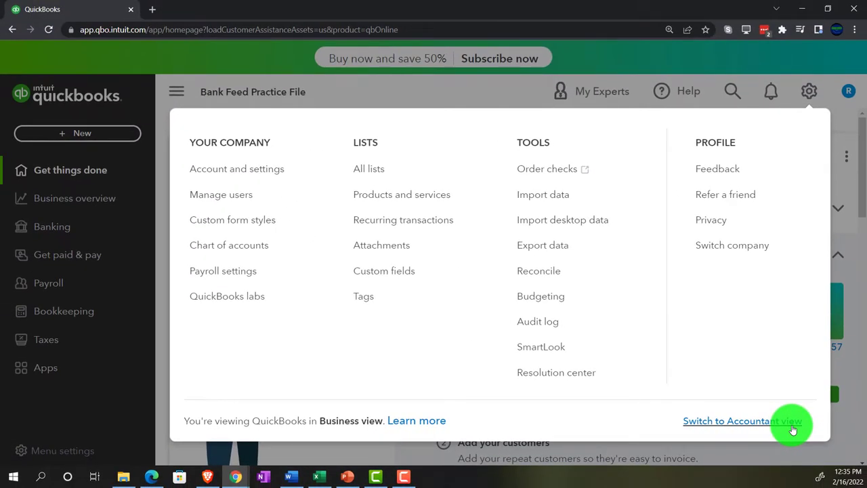
click(151, 477)
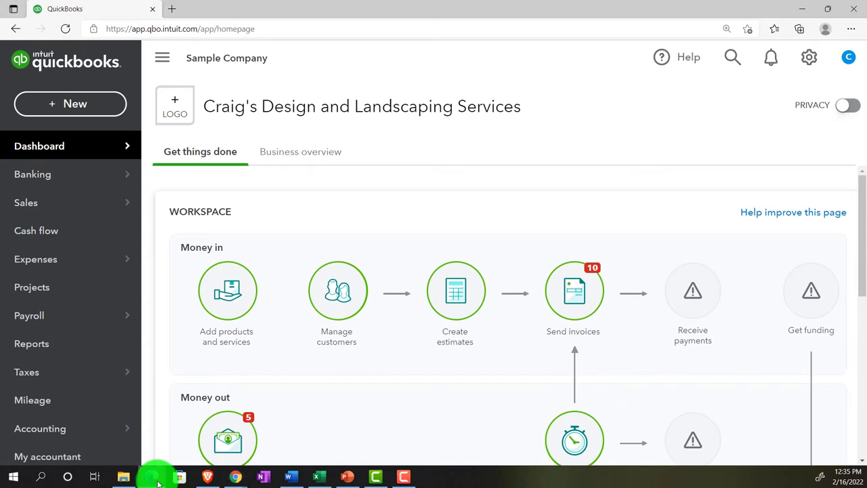
click(153, 477)
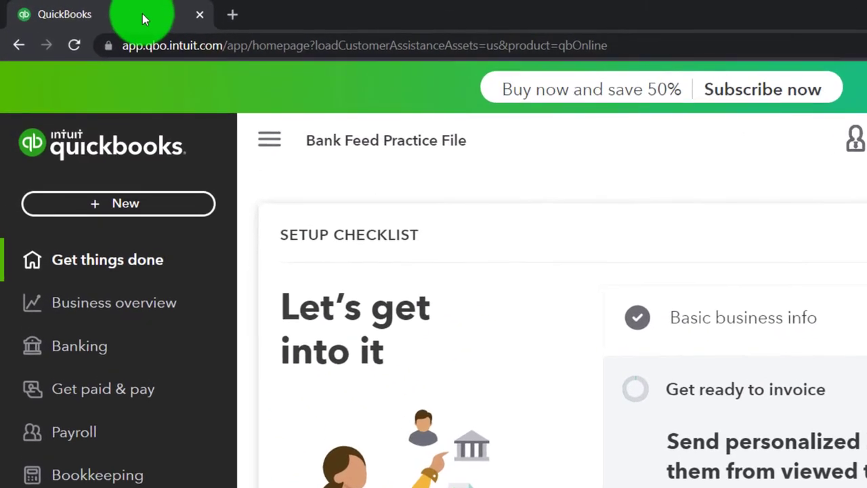
Step: Duplicate the Bank Feed Practice File browser tab twice so that three QuickBooks tabs are open
right_click(142, 19)
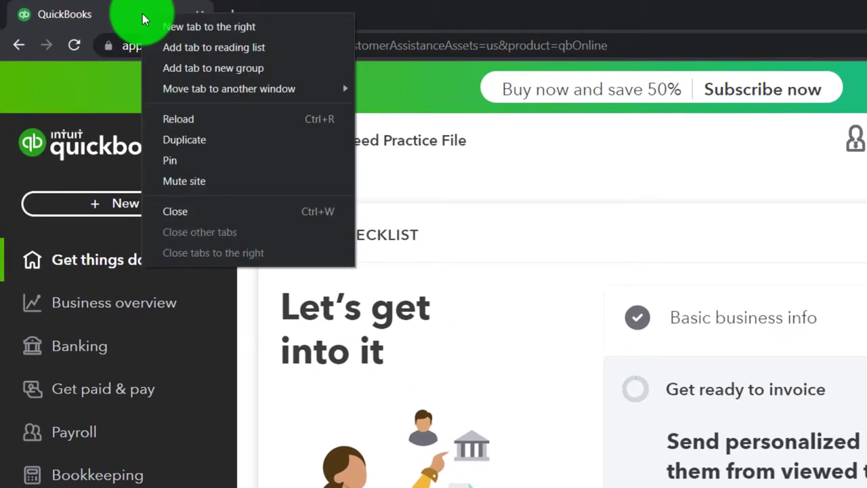
click(190, 139)
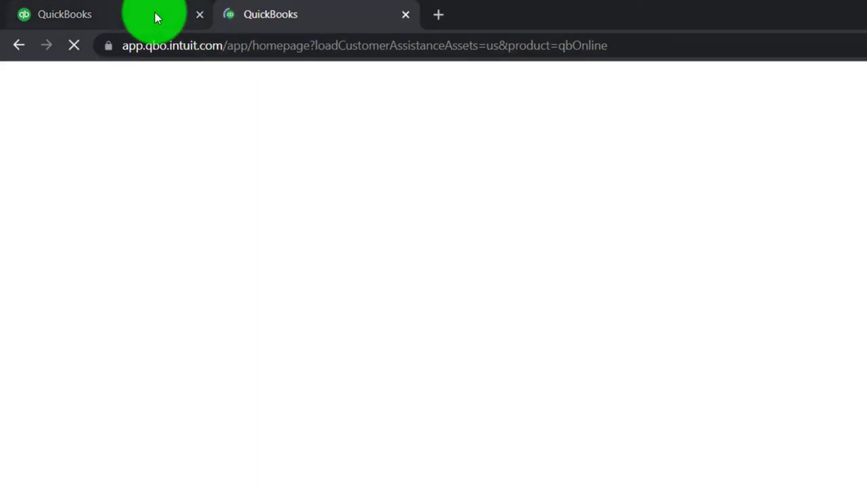
click(155, 15)
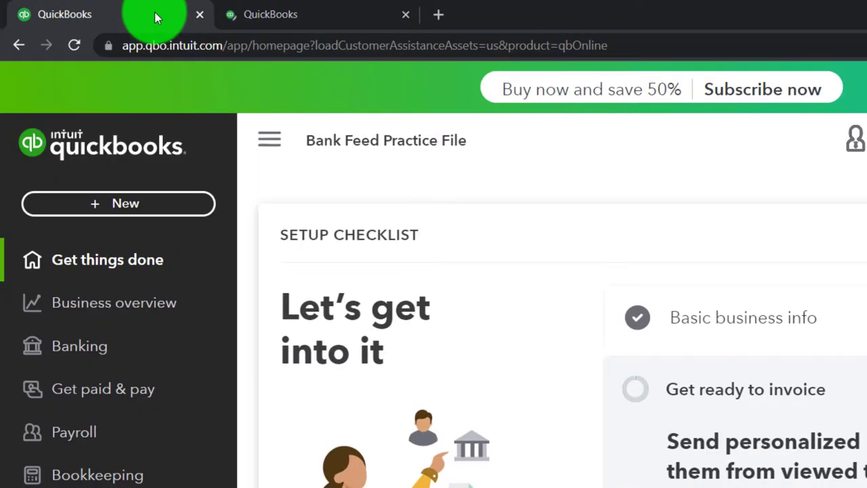
right_click(155, 15)
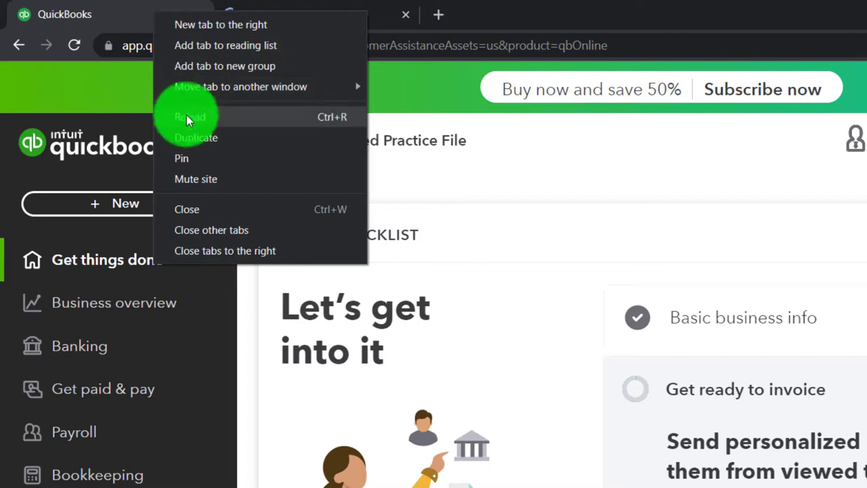
click(189, 137)
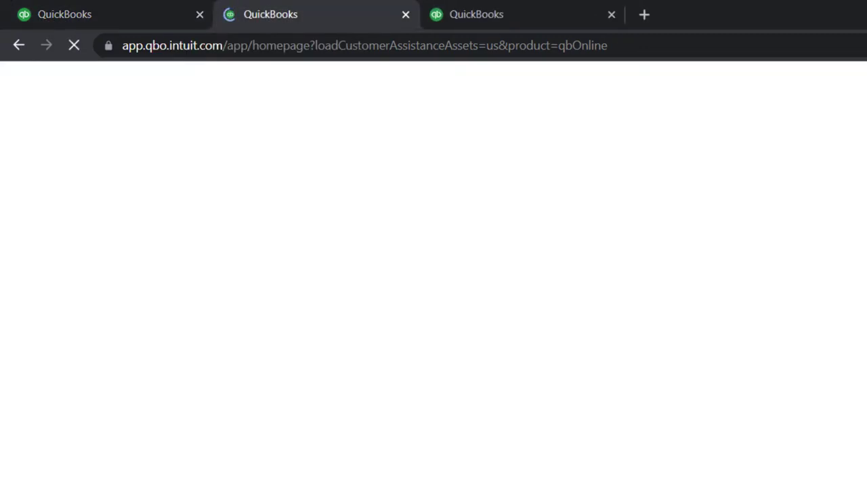
click(154, 478)
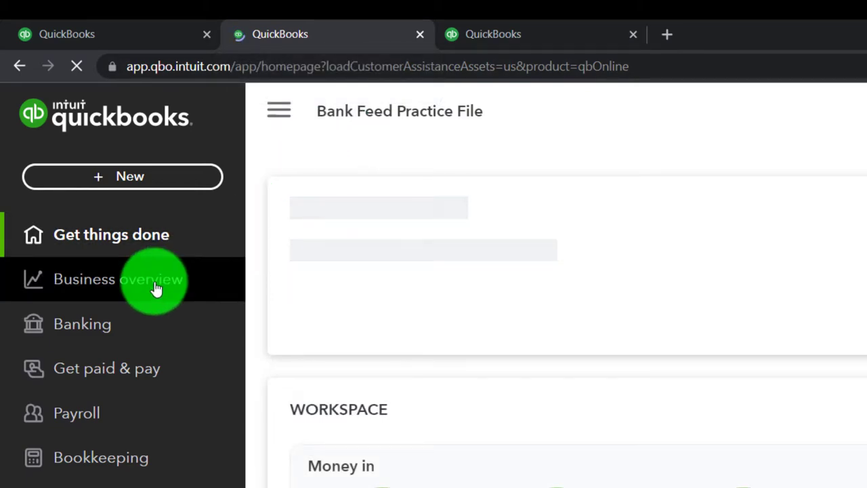
Step: Open the Balance Sheet report from the favorite reports in the second tab, with the navigation menu collapsed
click(155, 286)
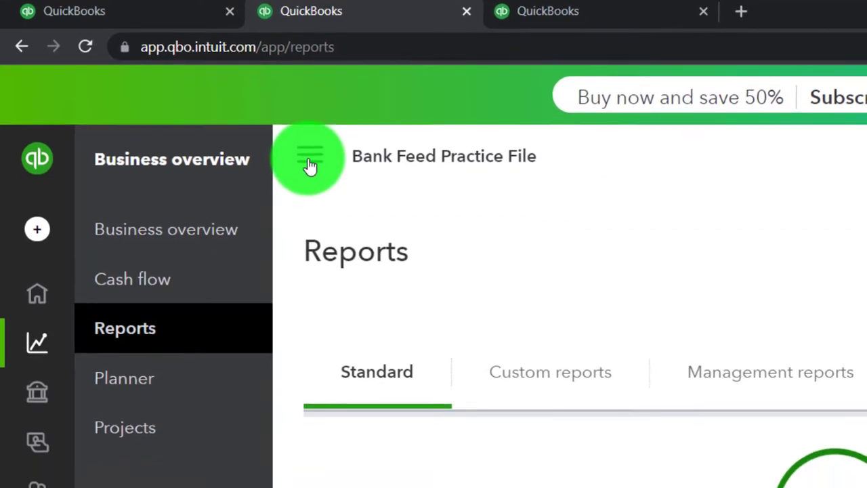
click(310, 193)
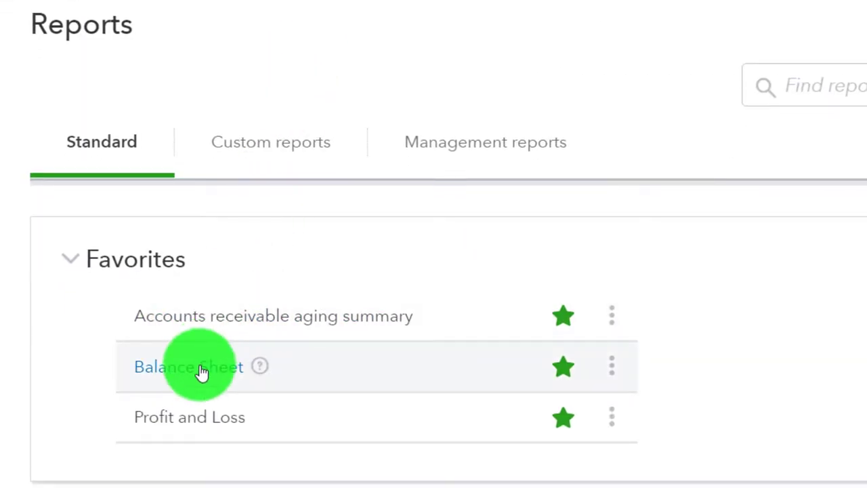
click(198, 369)
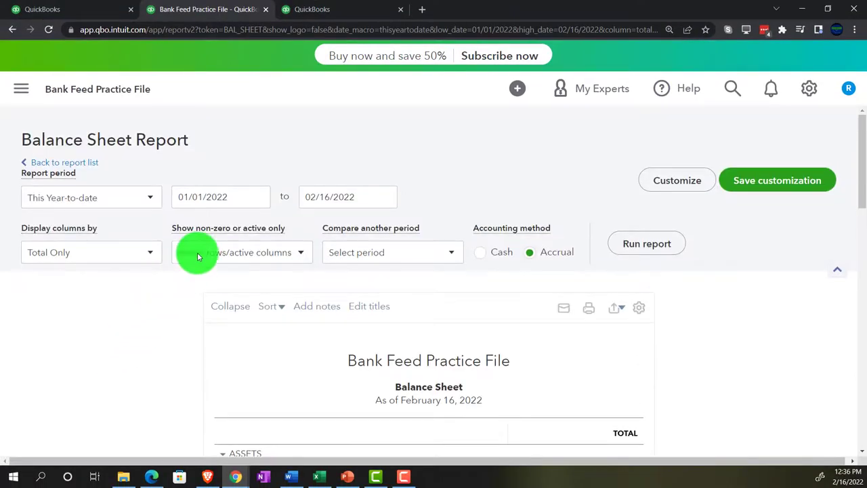
Step: Set the Balance Sheet report period to 01/01/2021 through 12/31/2021 and run the report
click(229, 197)
text(010)
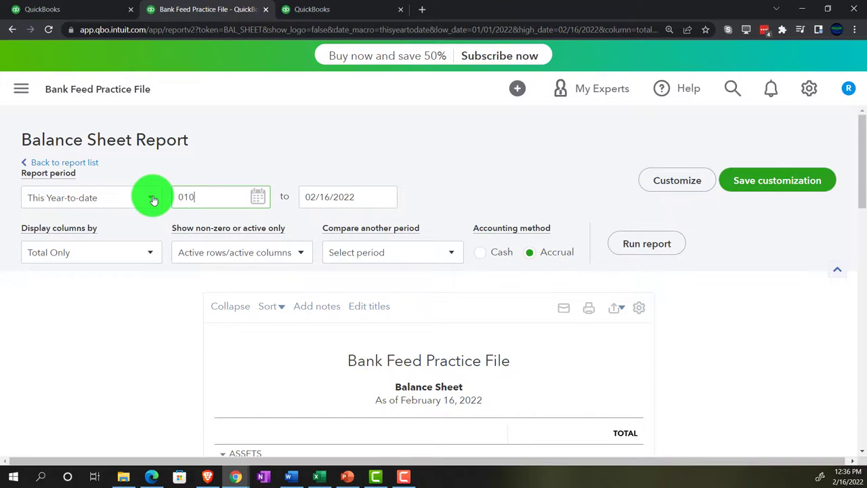
text(1/01/2021)
key(Tab)
text(12/31/2021)
key(Tab)
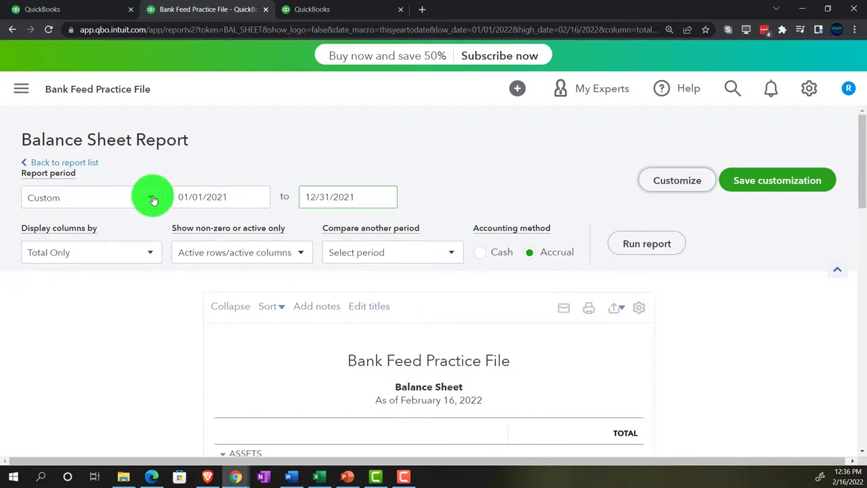
click(625, 245)
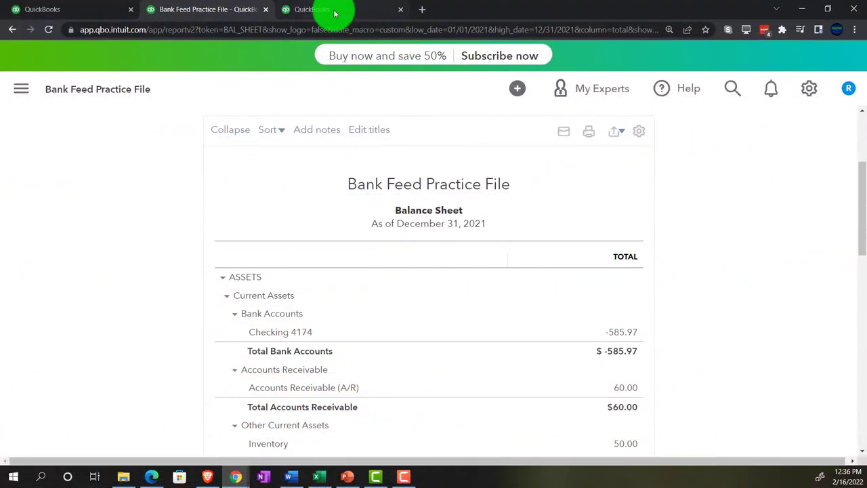
Step: Open the Profit and Loss report from the favorite reports in the third tab, with the navigation menu collapsed
click(334, 10)
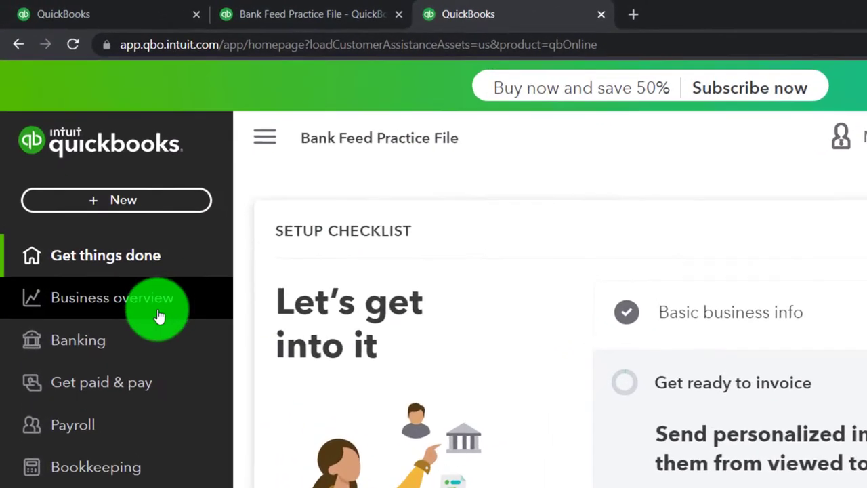
click(94, 198)
click(154, 313)
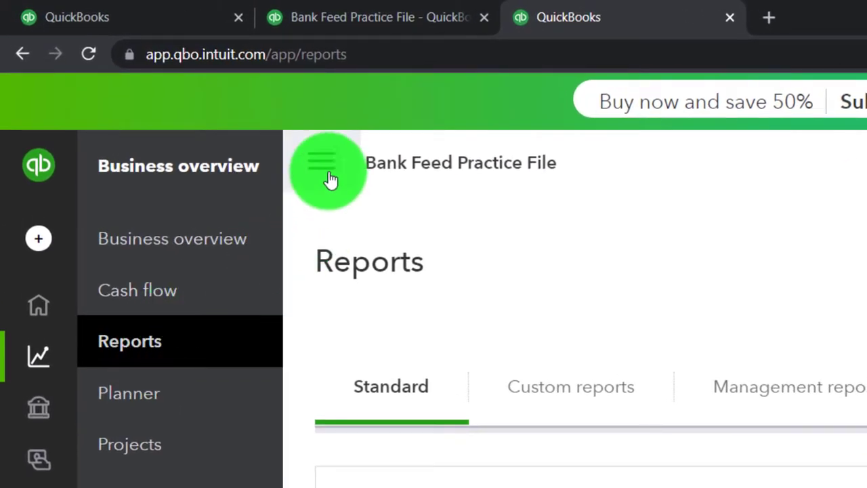
click(326, 171)
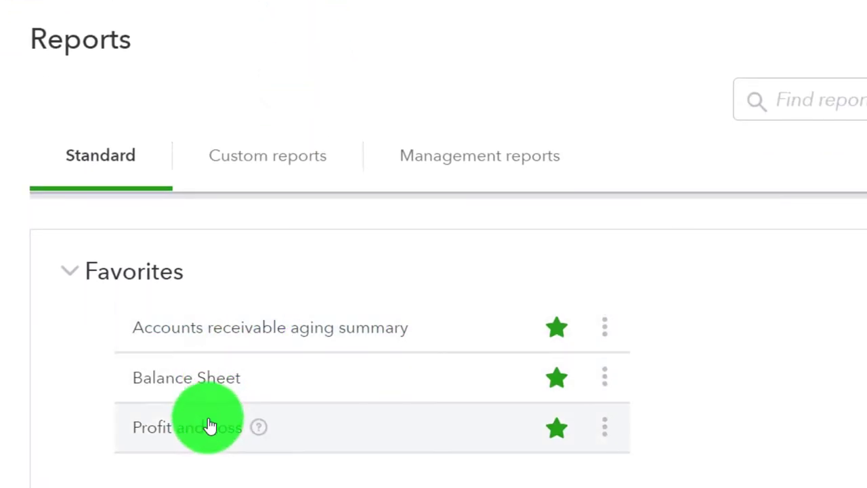
click(210, 428)
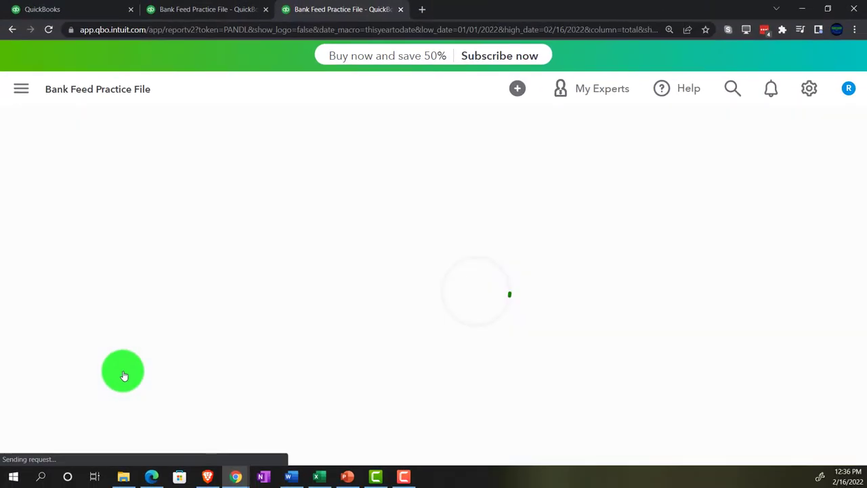
Step: Set the Profit and Loss report period to 01/01/2021 through 12/31/2021 and run the report
drag(233, 202, 158, 193)
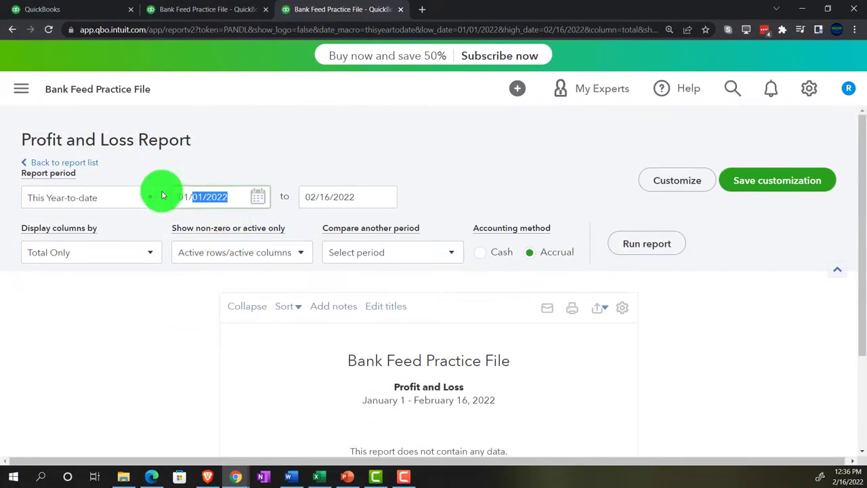
text(0)
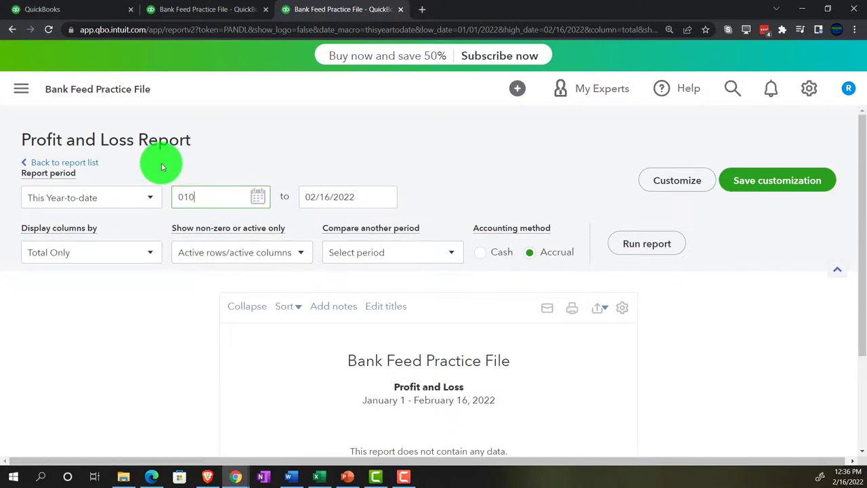
text(1/01/2021)
key(Tab)
text(1)
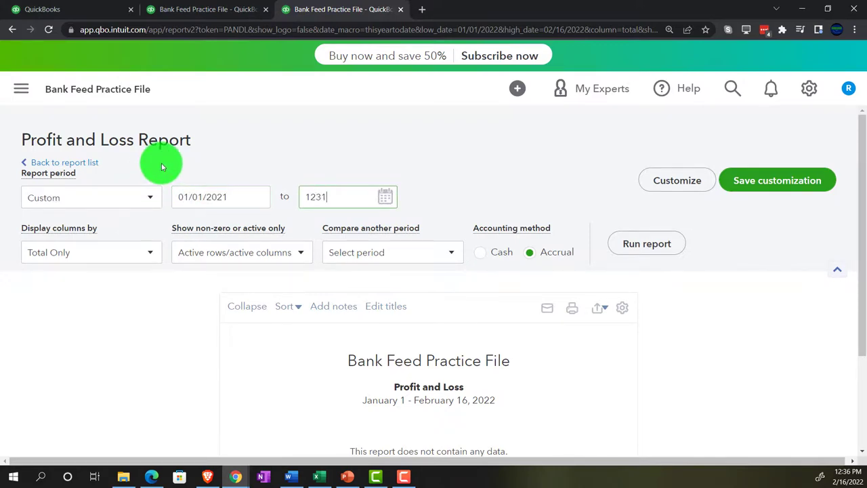
text(2/31/2021)
click(668, 242)
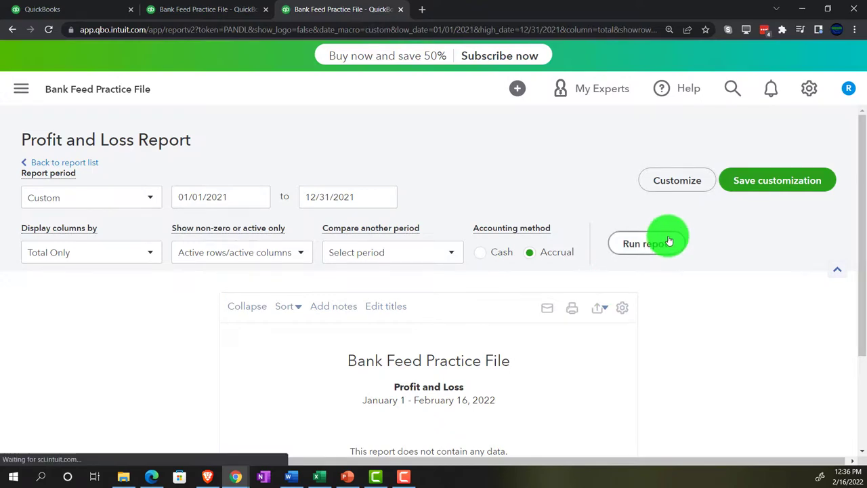
scroll(689, 235, down, 3)
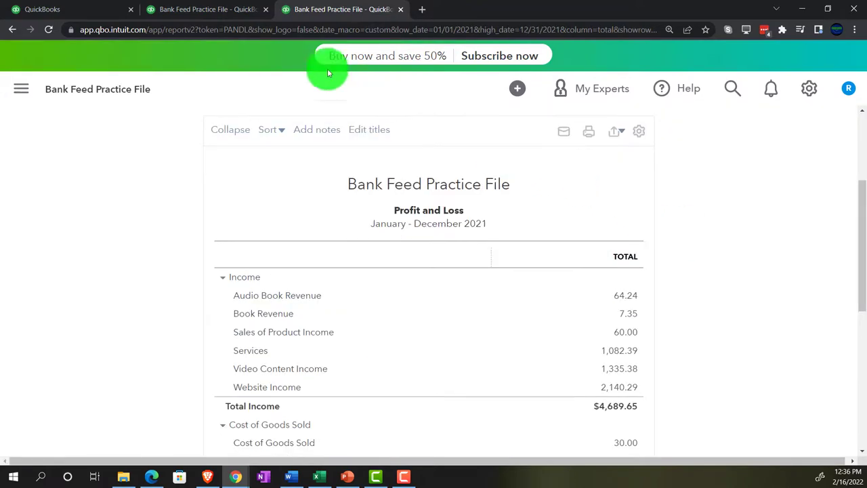
Step: In the first tab, open the Banking page of the Bookkeeping transactions
click(104, 11)
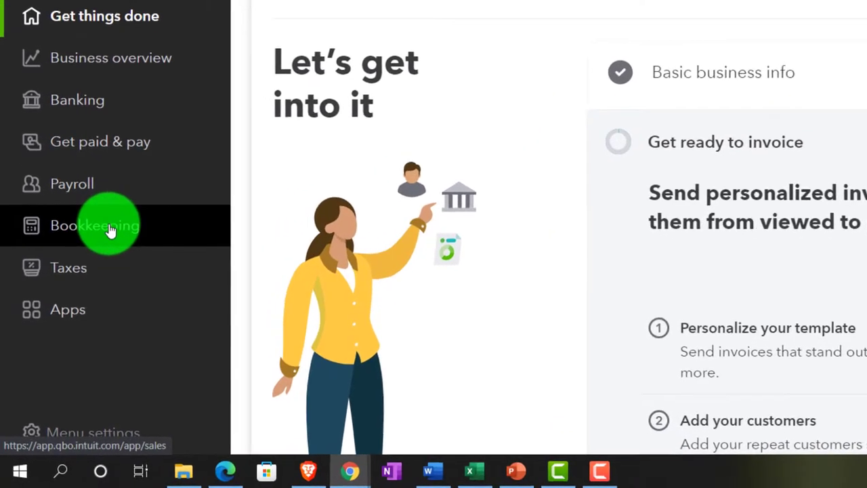
click(74, 313)
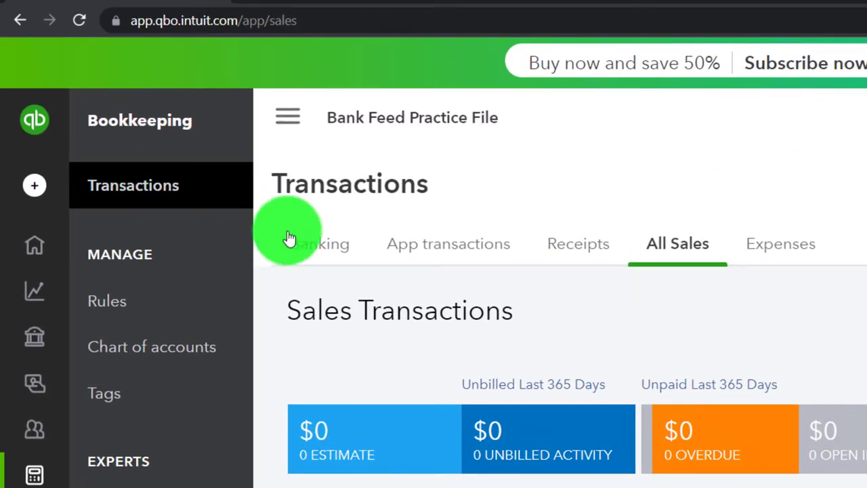
click(313, 248)
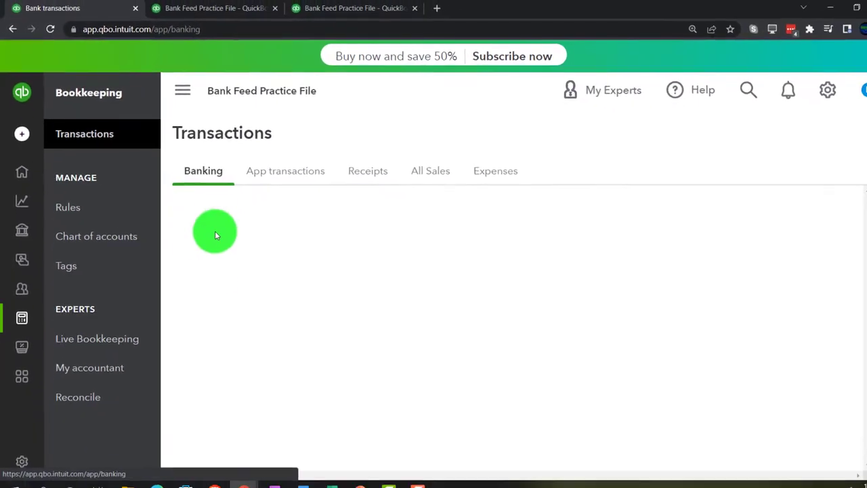
Step: View the sample company's Banking page in Microsoft Edge, then return to the Bank Feed Practice File
click(152, 479)
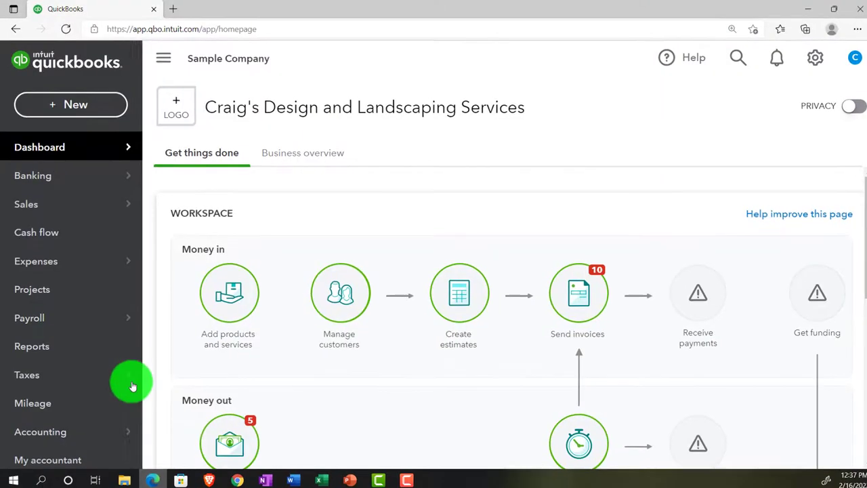
click(39, 183)
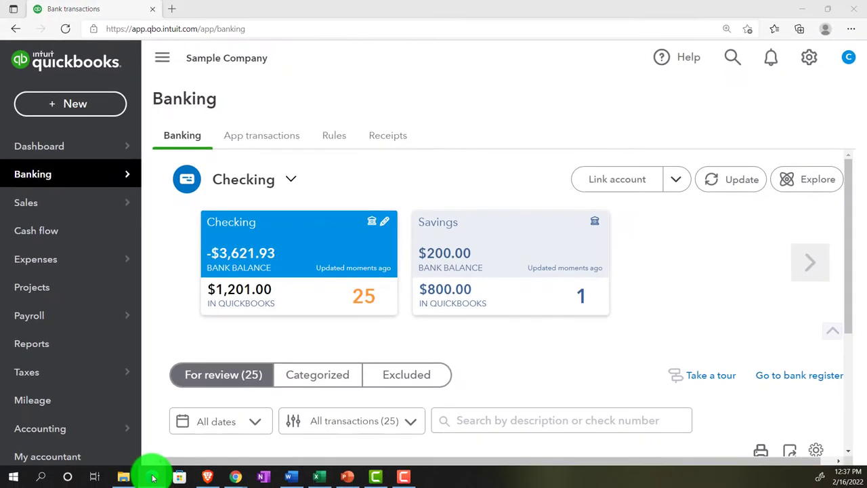
click(151, 474)
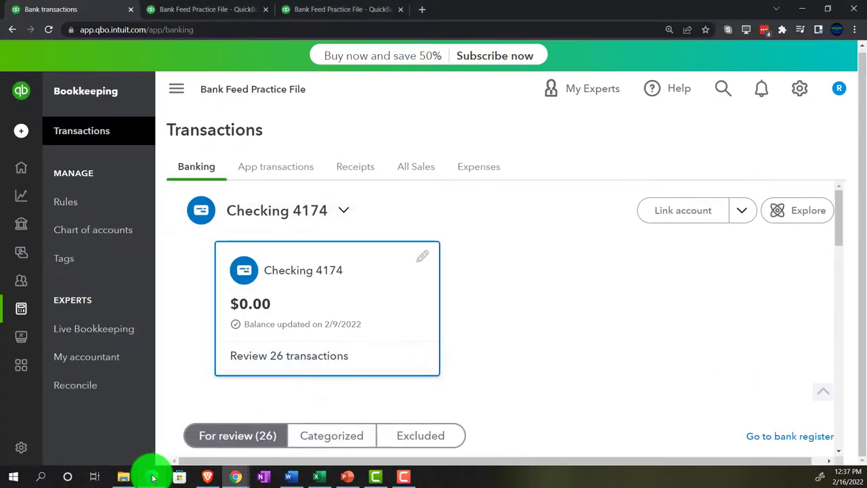
Step: Collapse the navigation menu and look through the checking account's bank transactions awaiting review
click(174, 91)
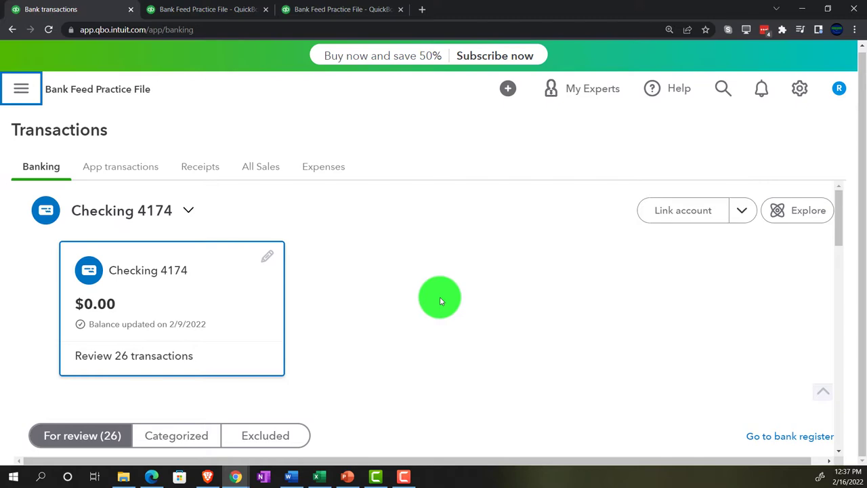
scroll(440, 300, down, 3)
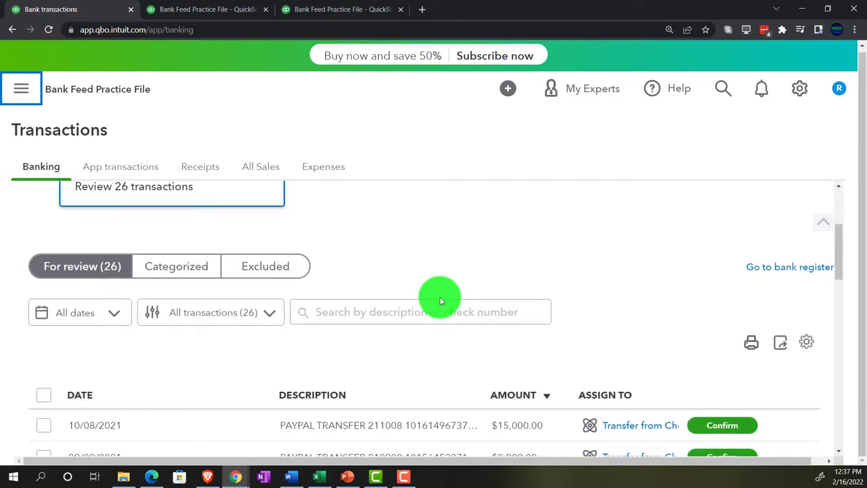
scroll(439, 300, down, 1)
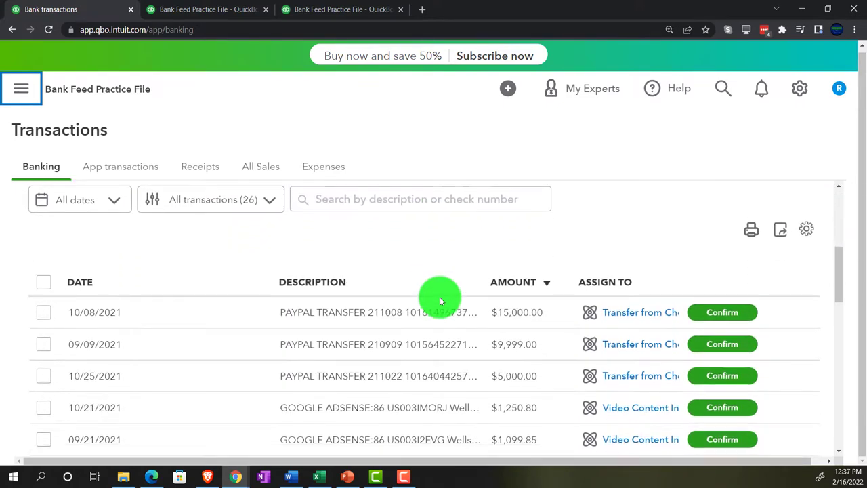
Step: Return from OneNote to the bank transactions in Chrome and examine the categorization details of the 10/29/2021 interest payment
scroll(440, 300, down, 1)
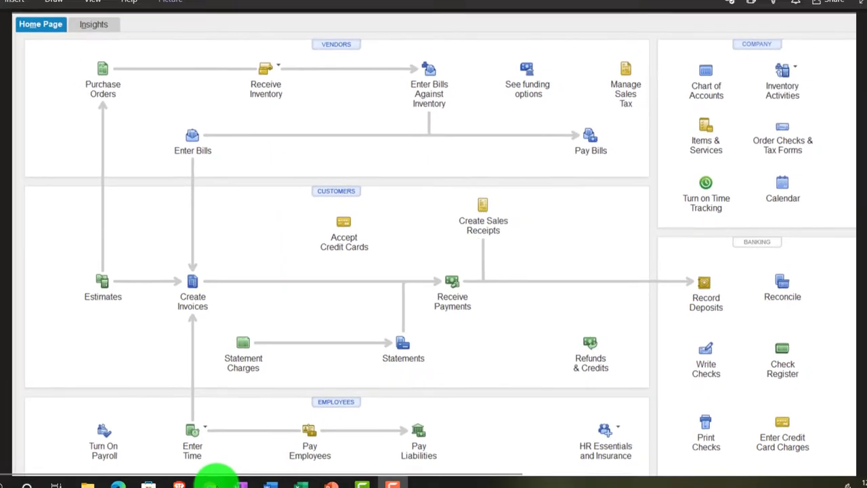
mouse_move(236, 472)
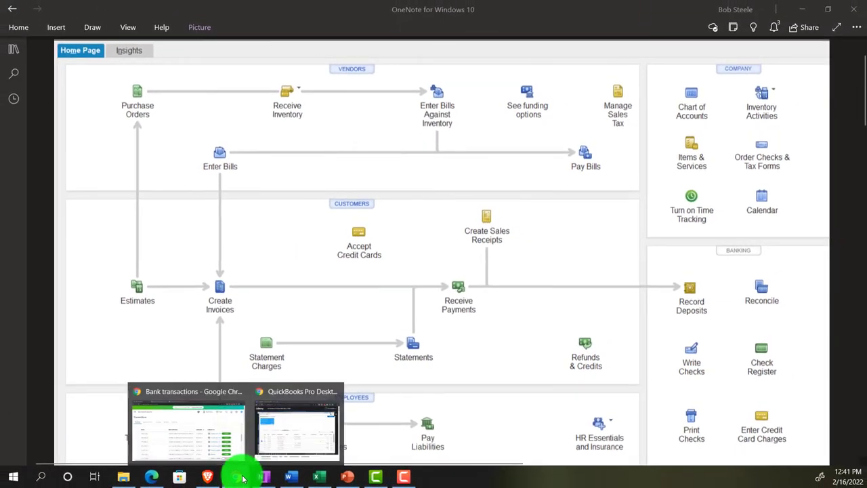
click(219, 434)
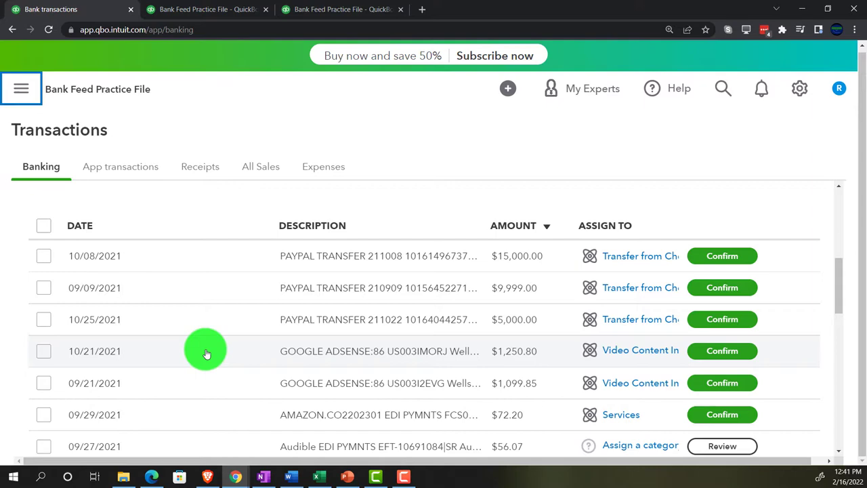
scroll(206, 352, down, 5)
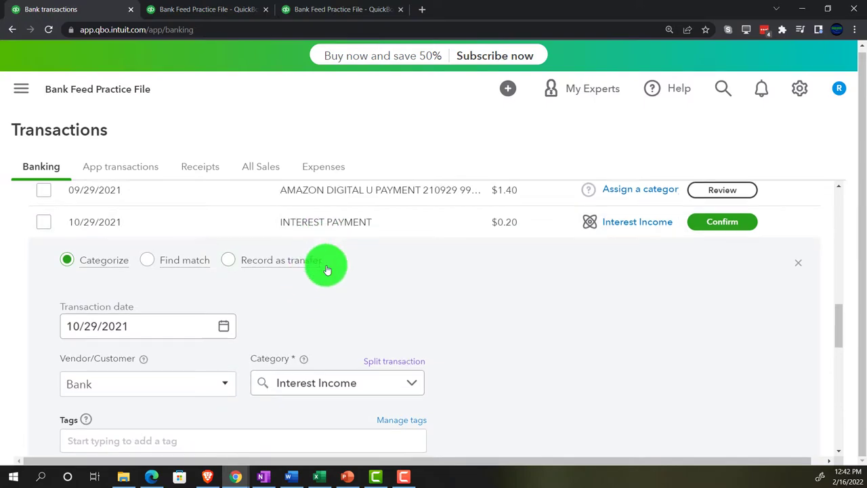
scroll(331, 291, down, 1)
scroll(330, 296, down, 3)
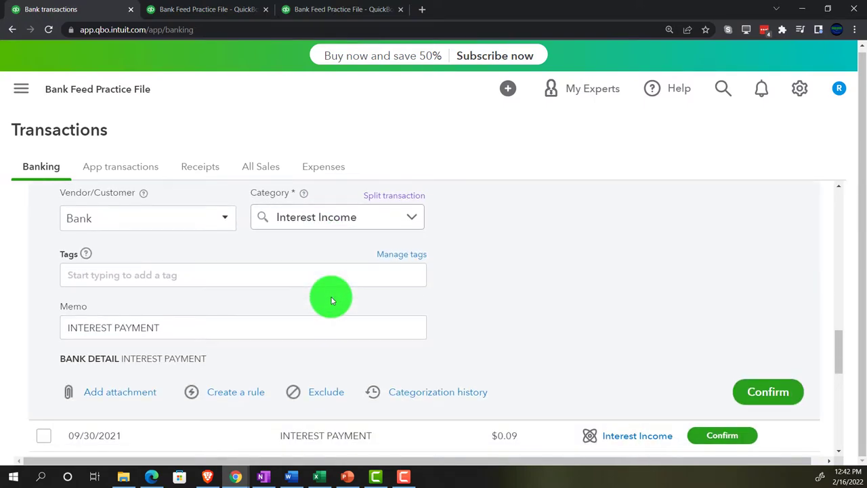
scroll(335, 305, up, 3)
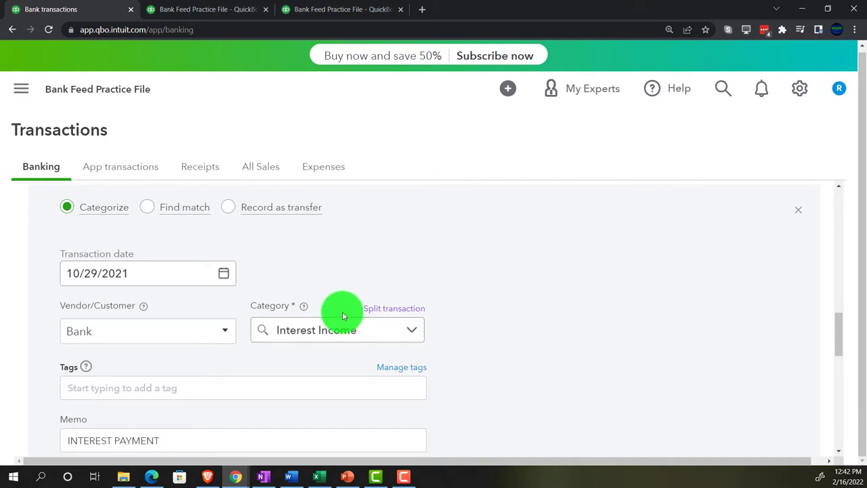
scroll(343, 316, down, 1)
scroll(343, 316, up, 3)
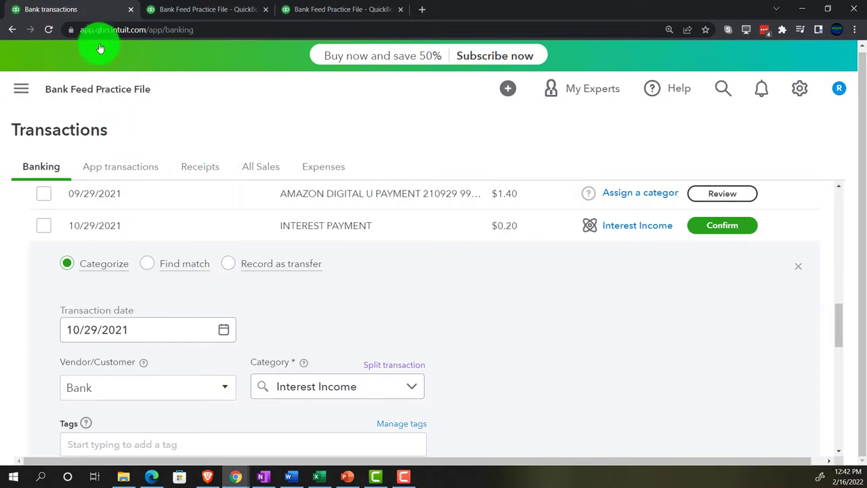
Step: Duplicate the Bank transactions browser tab
right_click(82, 9)
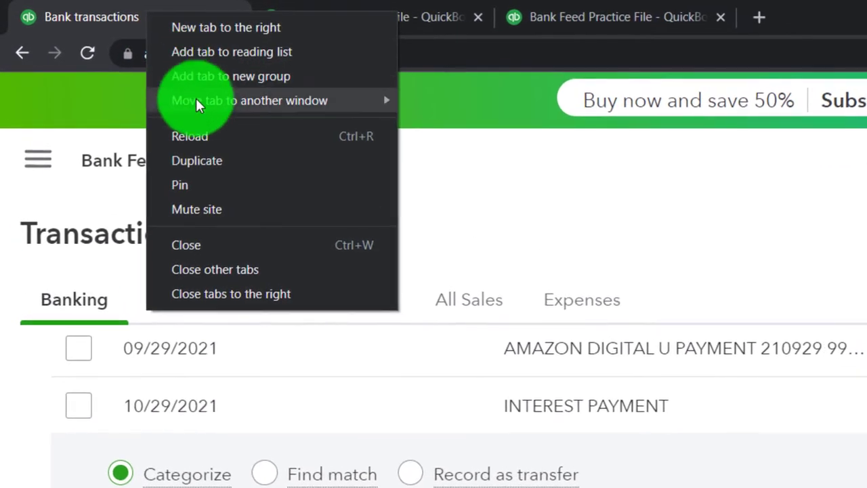
click(209, 161)
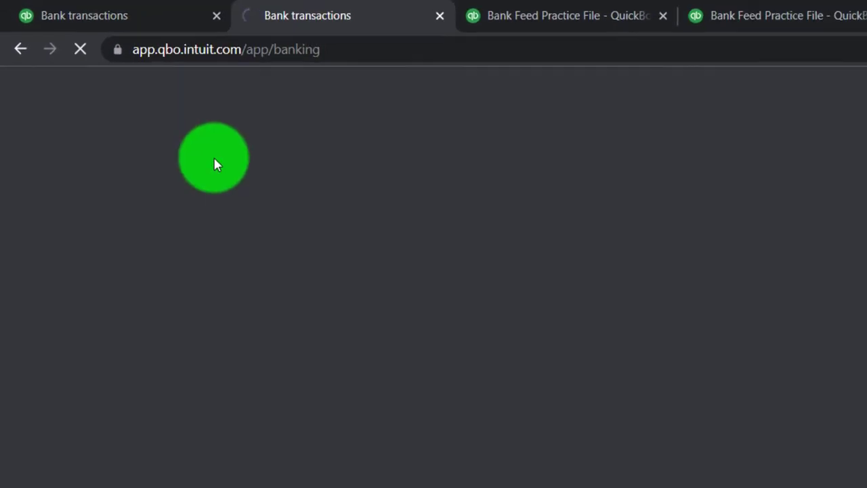
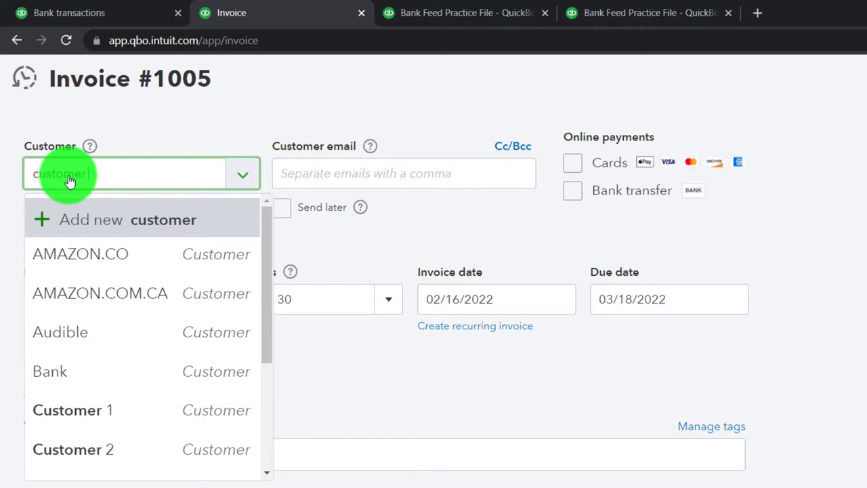
Step: Clear the customer entry on the new invoice, then add and save a new customer named Customer 5
scroll(64, 291, down, 3)
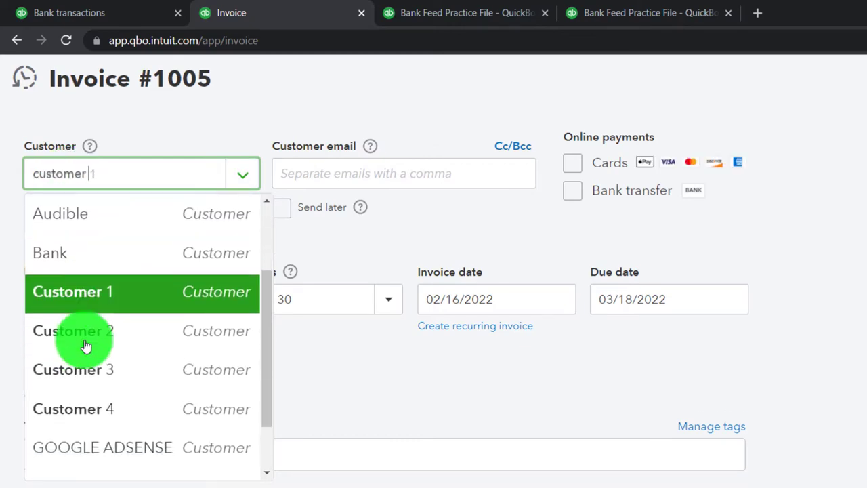
double_click(128, 177)
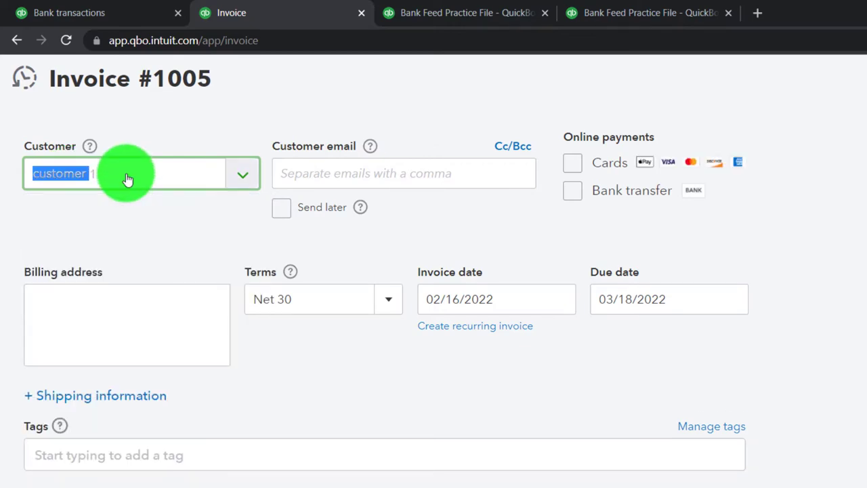
key(BackSpace)
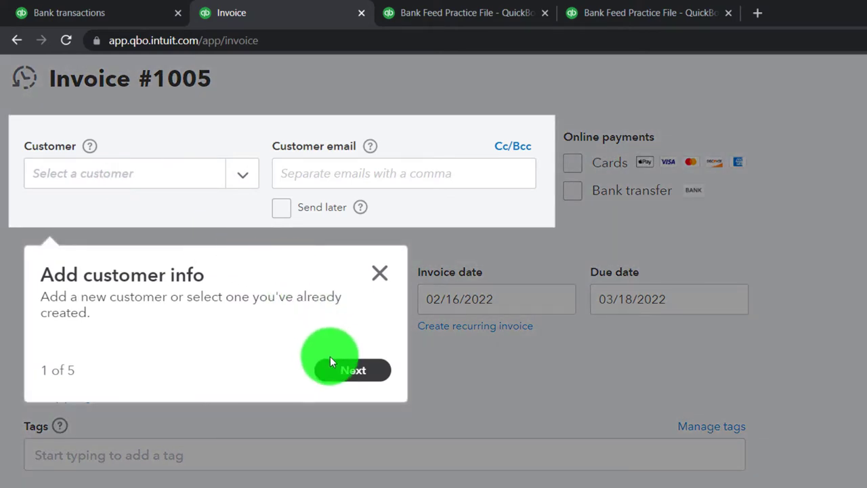
click(376, 275)
click(150, 174)
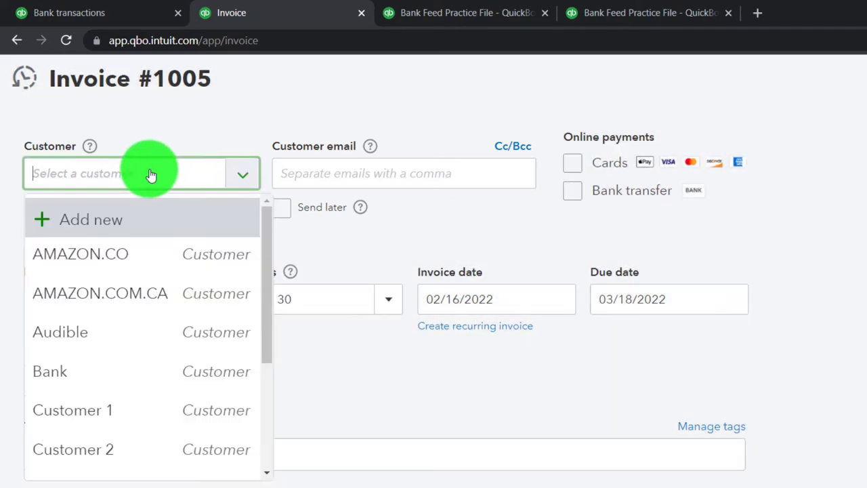
text(Custo)
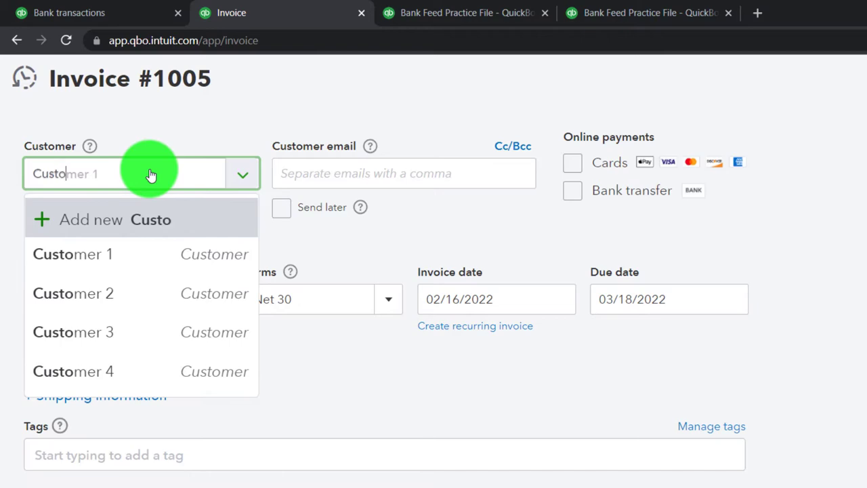
text(mer 5)
key(Escape)
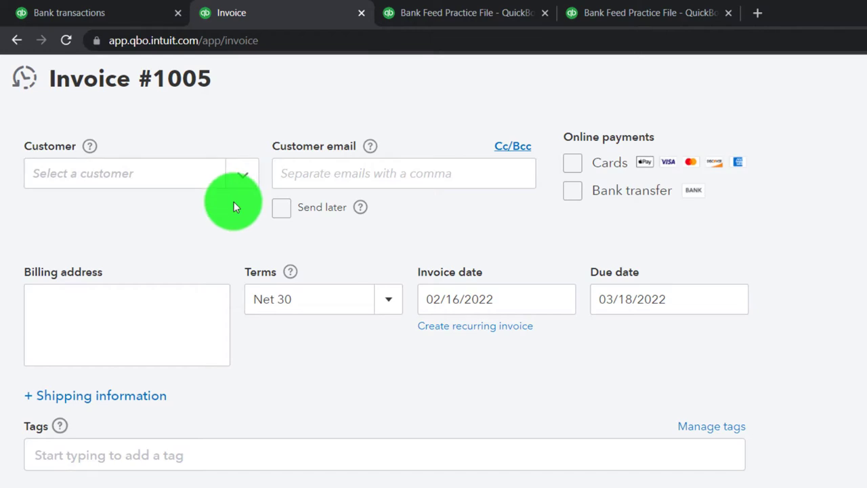
click(222, 290)
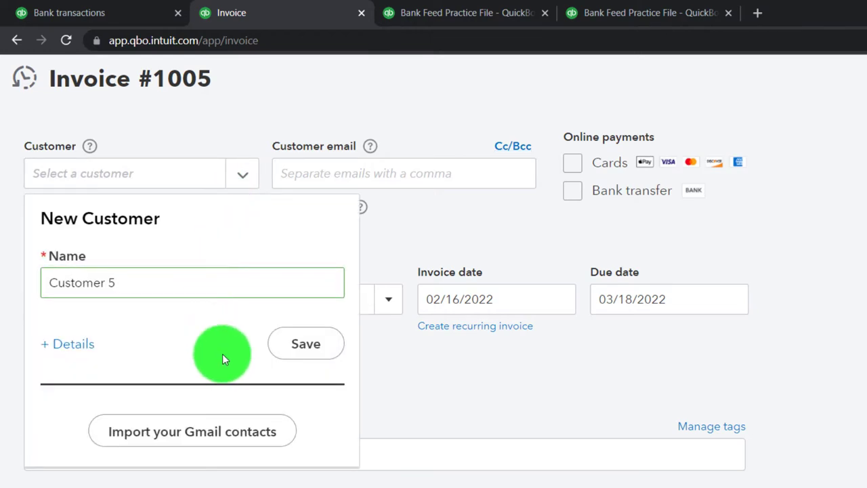
click(291, 350)
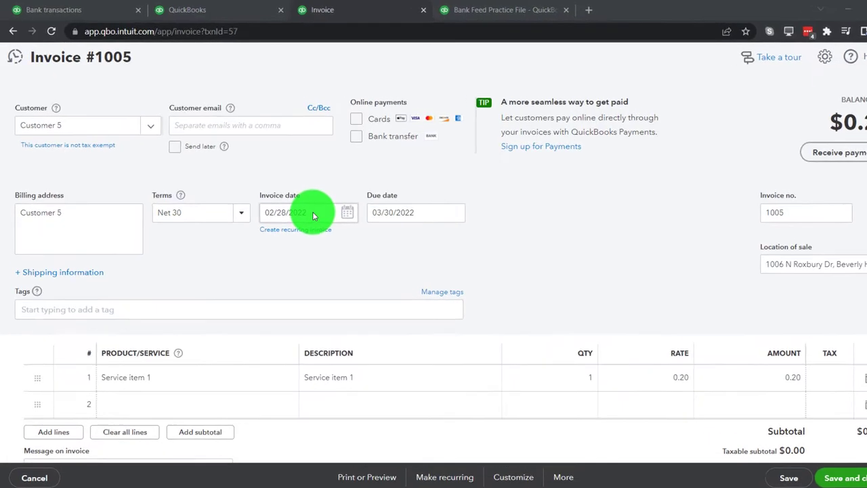
Step: Set the invoice date of Customer 5's invoice to 02/28/2021
double_click(501, 299)
click(505, 299)
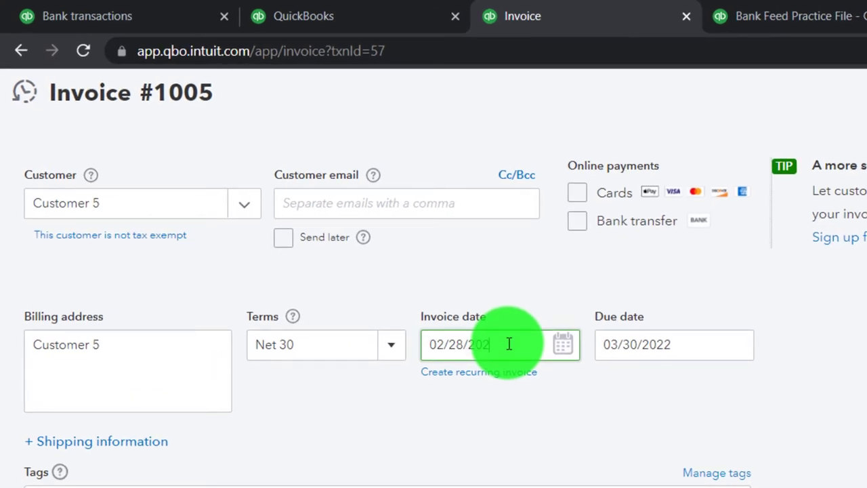
text(1)
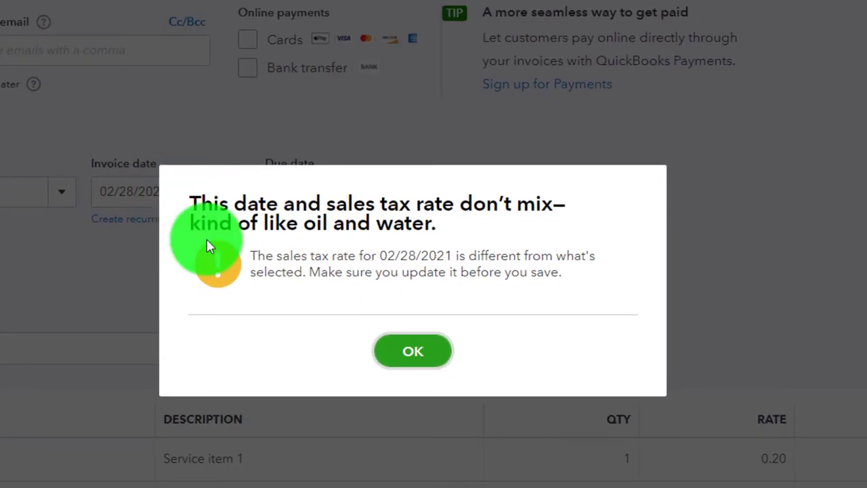
click(405, 350)
key(Tab)
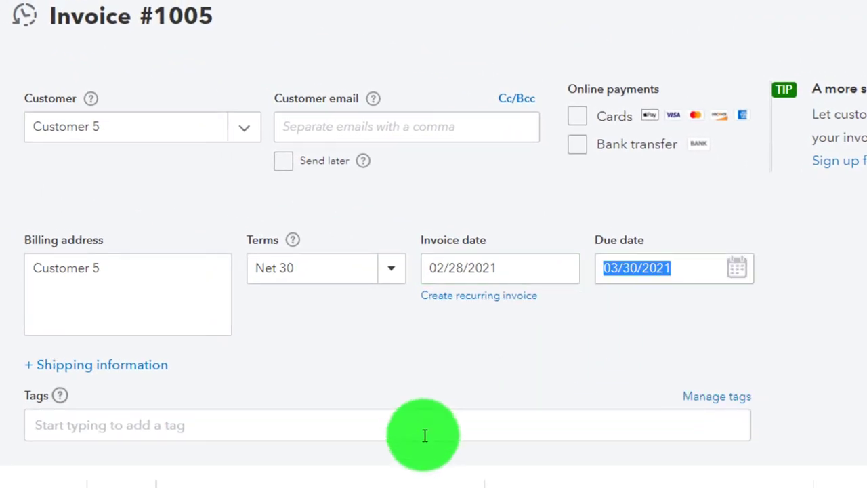
Step: Check the Service item 1 line on Customer 5's invoice, then save and close the invoice
click(443, 474)
key(Tab)
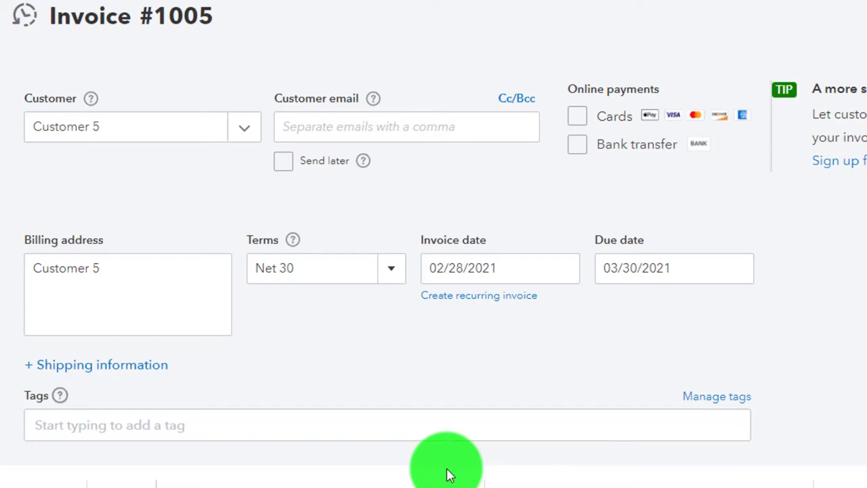
key(Tab)
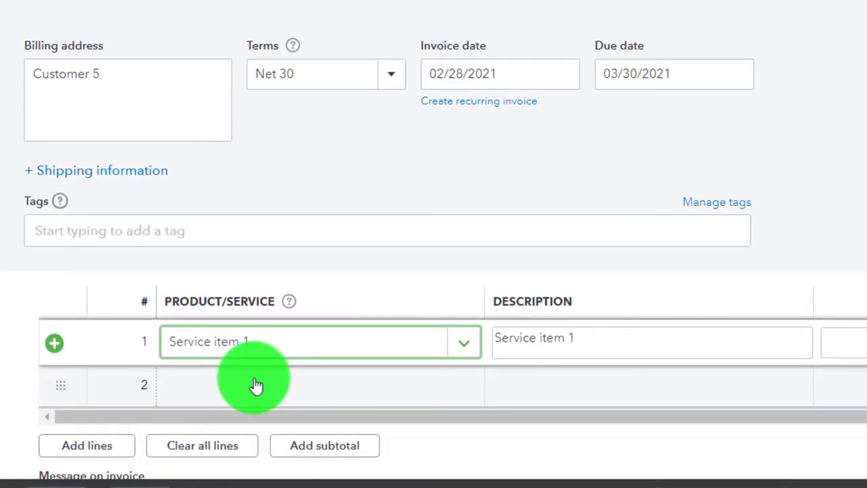
key(Tab)
key(Tab)
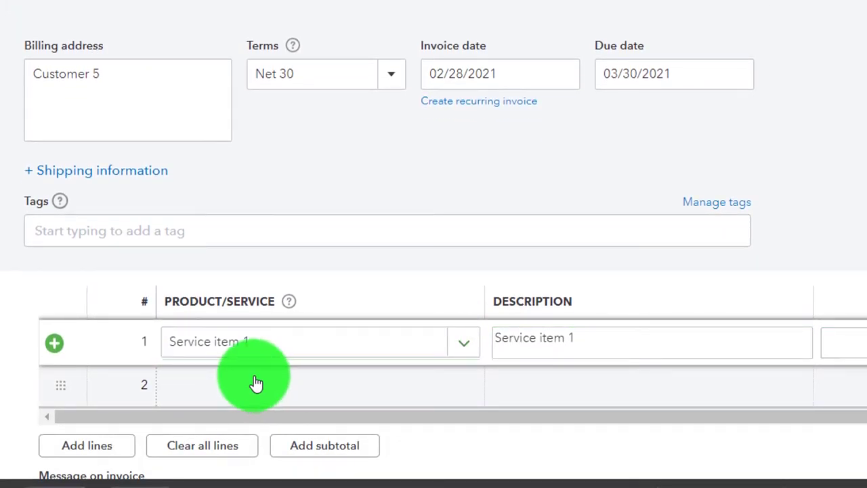
key(Tab)
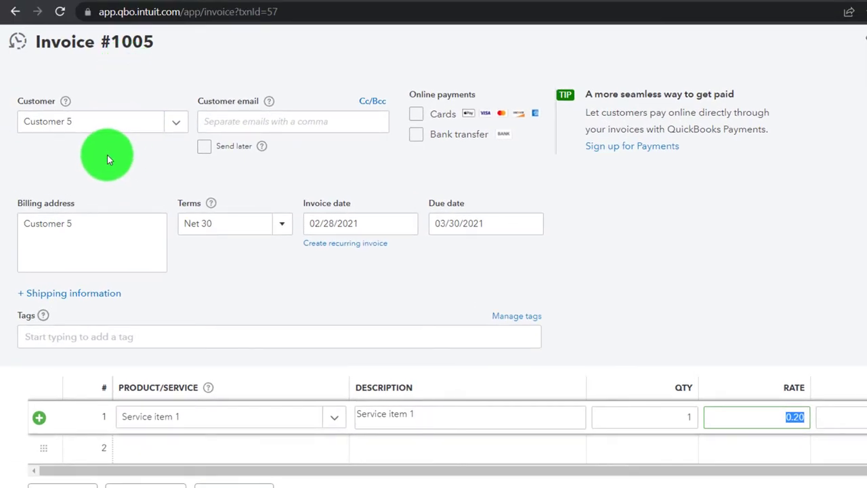
scroll(107, 155, down, 2)
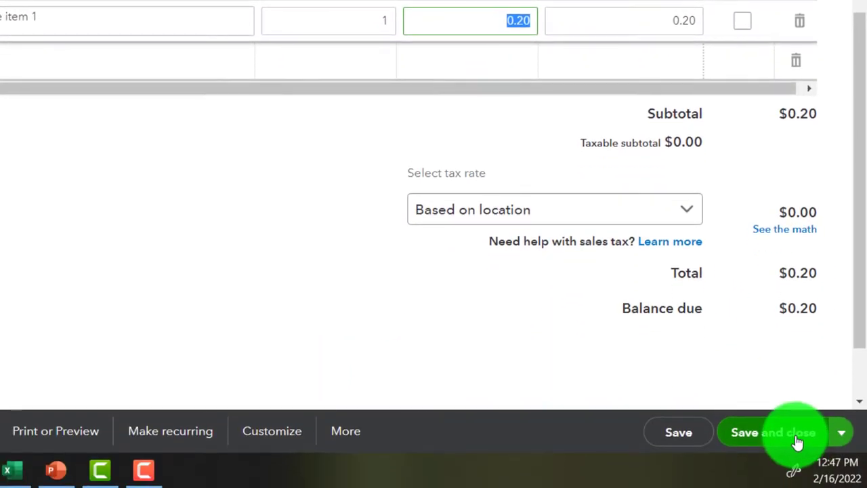
click(798, 441)
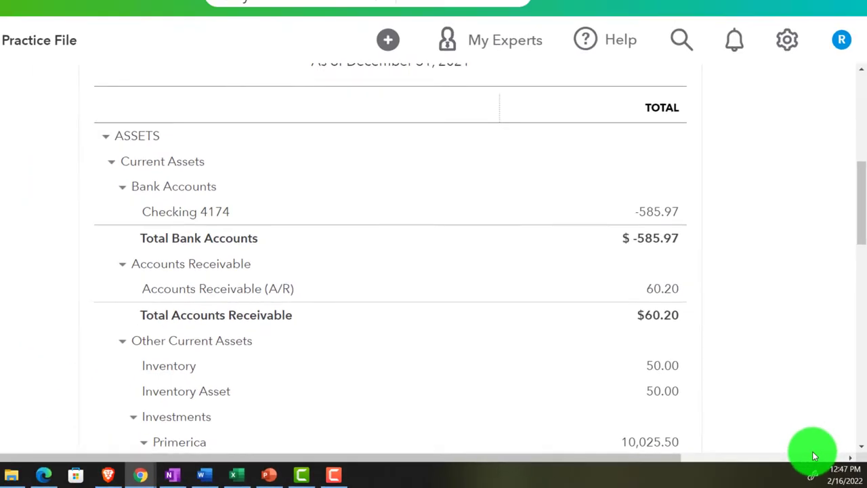
Step: Rerun the Balance Sheet report for 01/01/2021 to 12/31/2021
scroll(861, 357, up, 2)
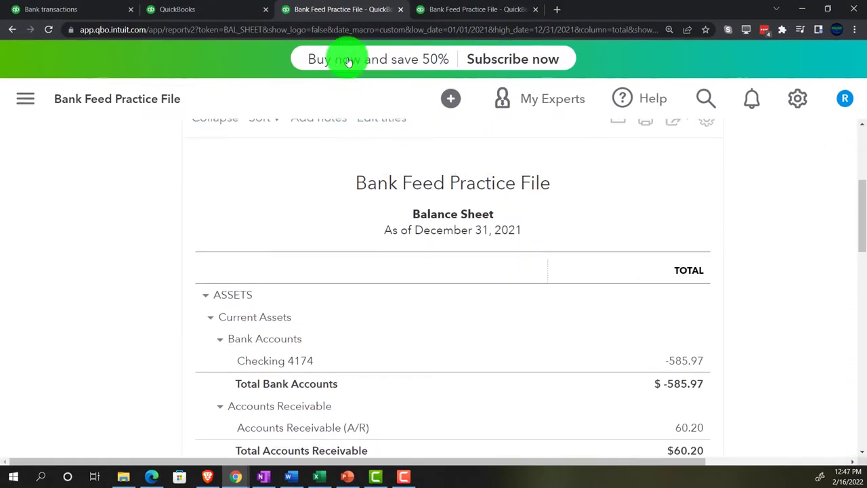
scroll(392, 303, up, 3)
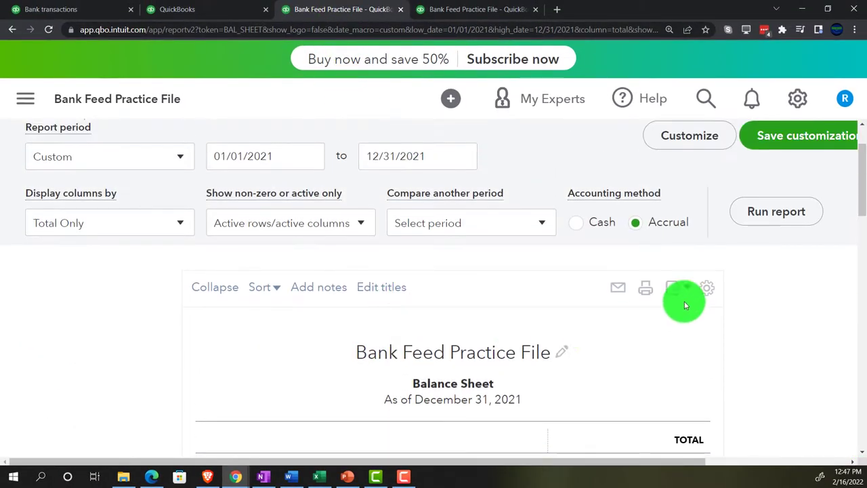
click(743, 218)
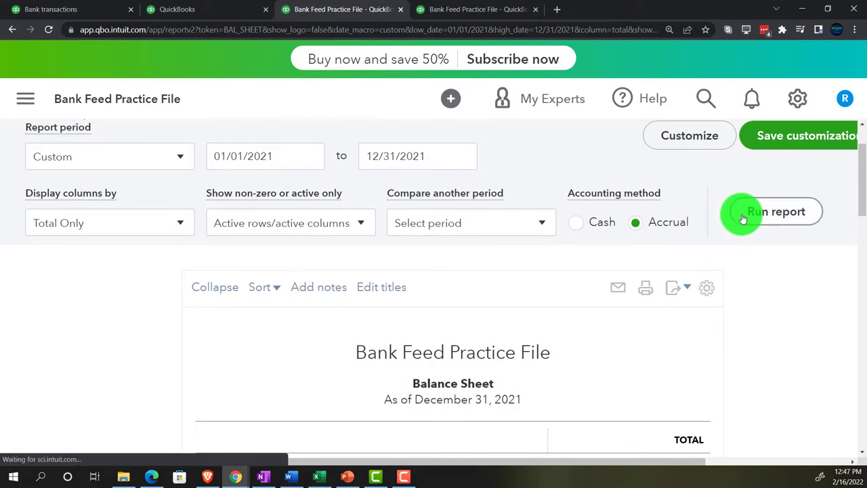
Step: Open the transaction details behind Accounts Receivable (A/R) on the Balance Sheet and examine Customer 5's invoice entry
key(ctrl+plus)
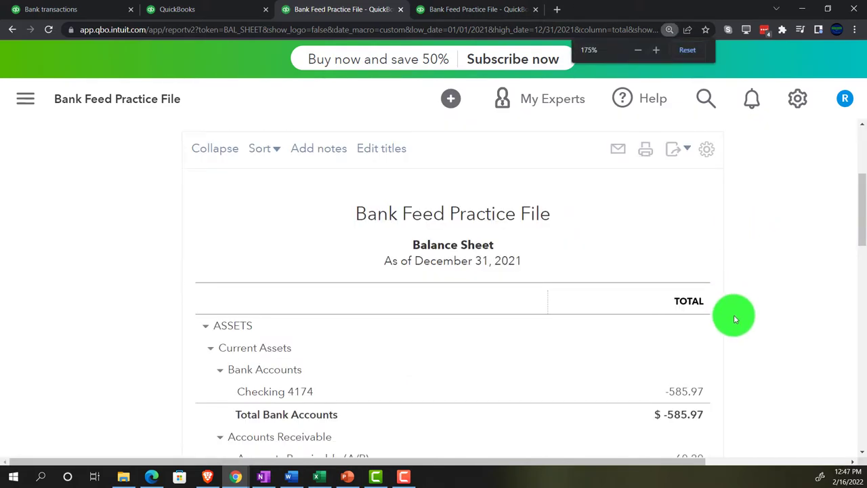
scroll(733, 315, down, 2)
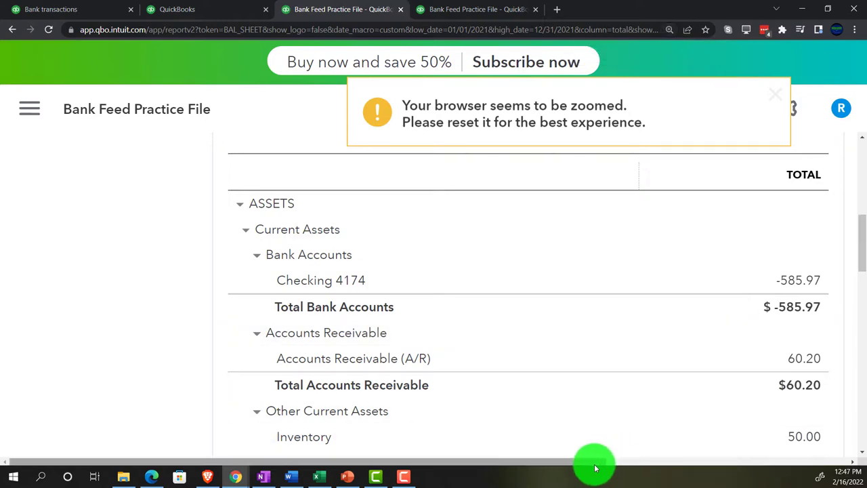
drag(594, 463, 702, 366)
click(702, 366)
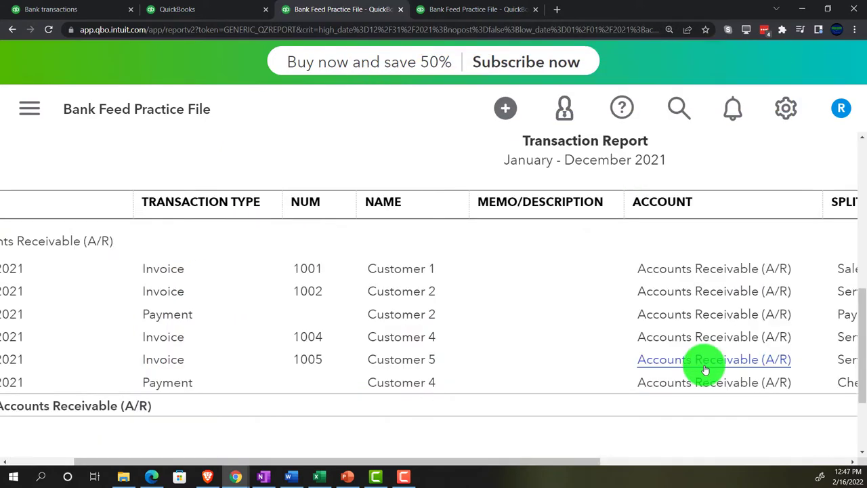
key(ctrl+minus)
key(ctrl+minus)
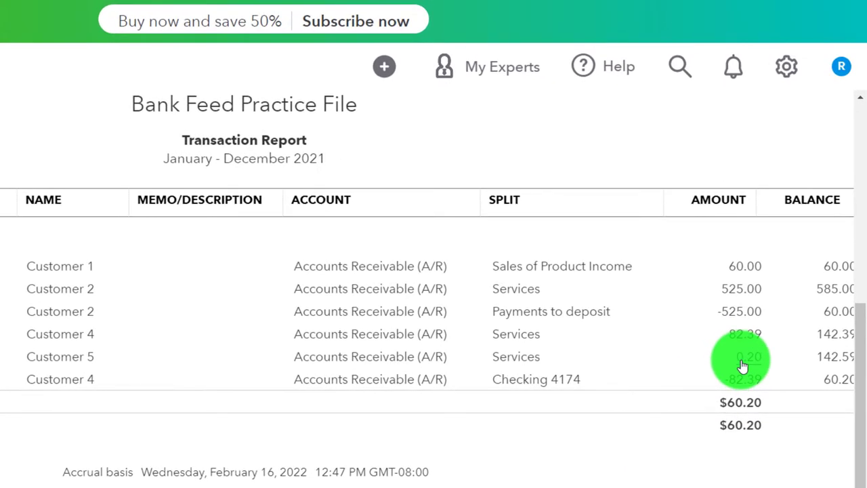
scroll(284, 389, up, 5)
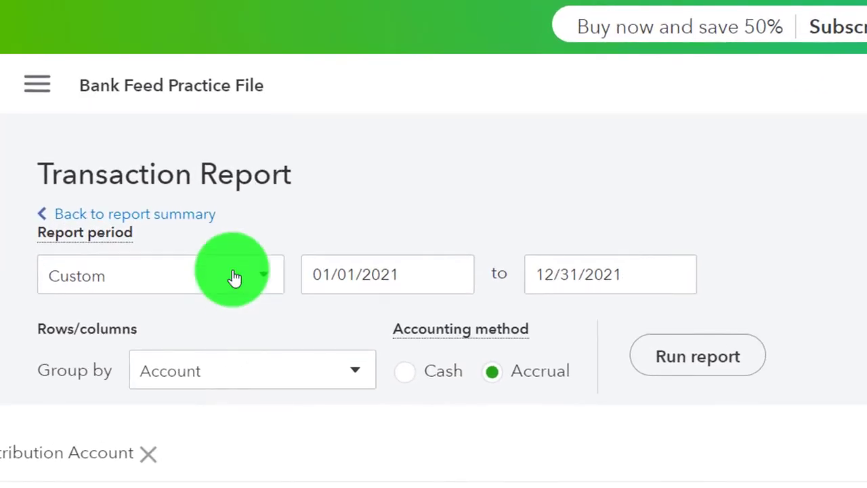
Step: Return to the Balance Sheet summary, and bring up the income section of the 2021 Profit and Loss report
click(196, 214)
scroll(135, 178, down, 5)
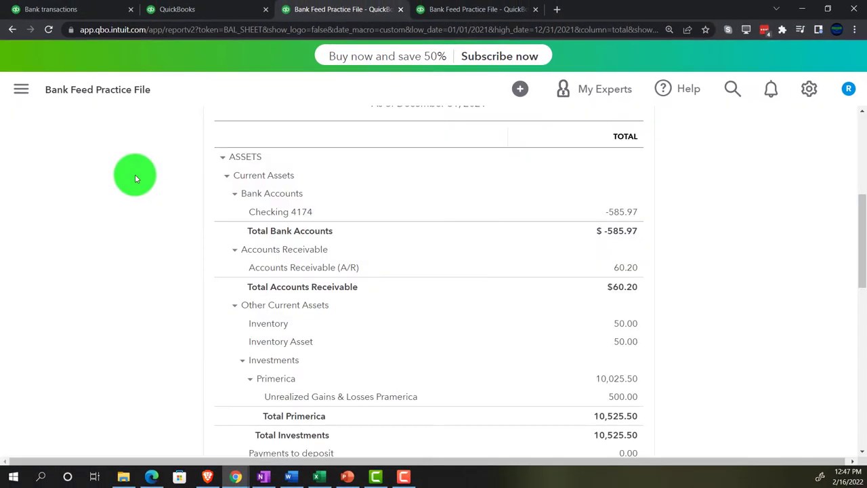
click(448, 12)
scroll(619, 234, up, 5)
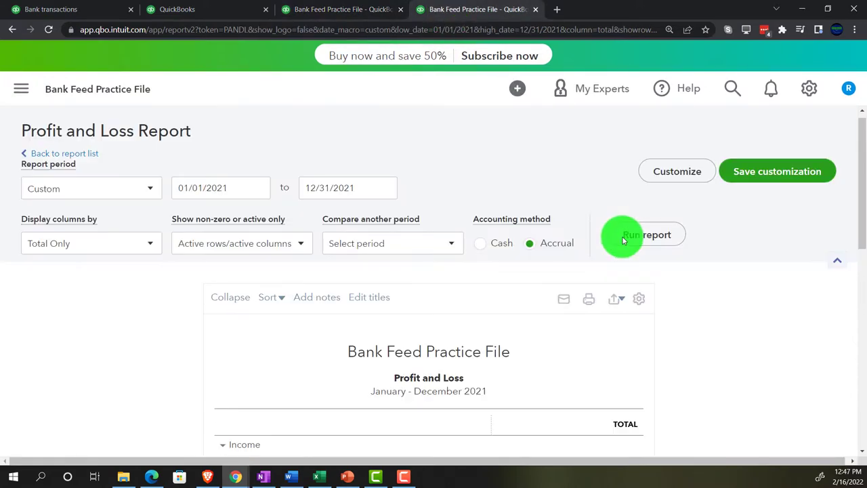
scroll(703, 328, down, 3)
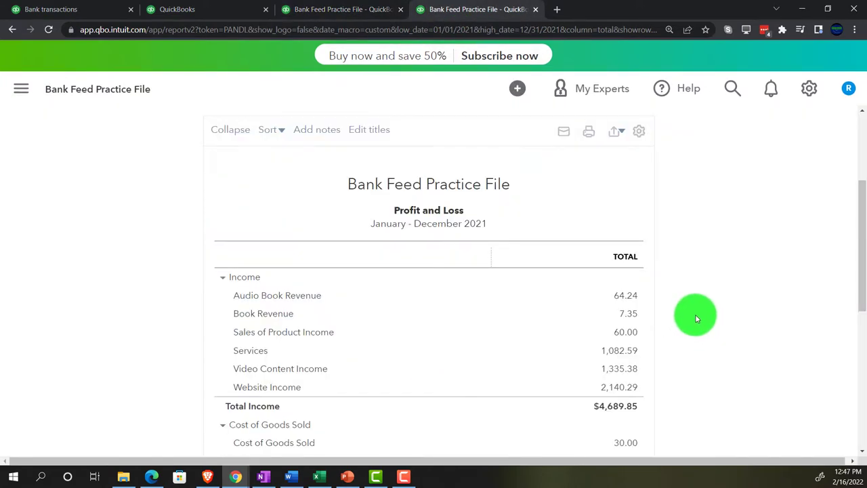
key(ctrl+plus)
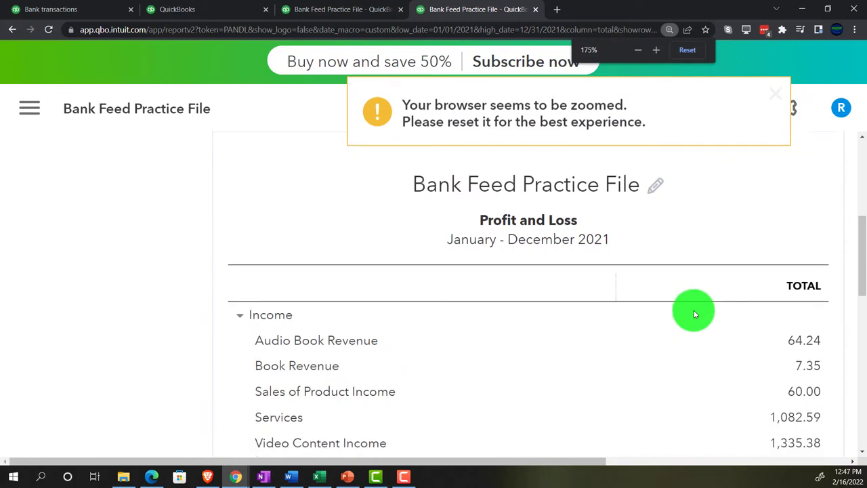
scroll(579, 406, down, 2)
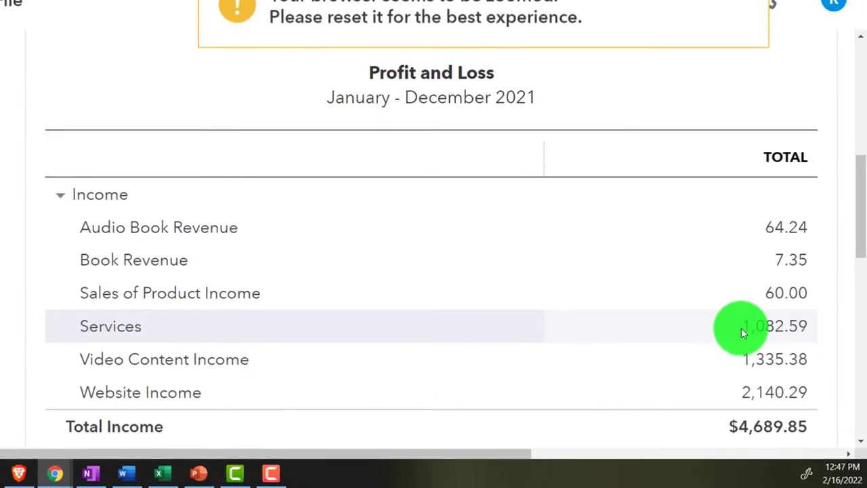
Step: Open the transaction details behind Services income, examine Customer 5's invoice entry, and return to the Profit and Loss summary
click(761, 328)
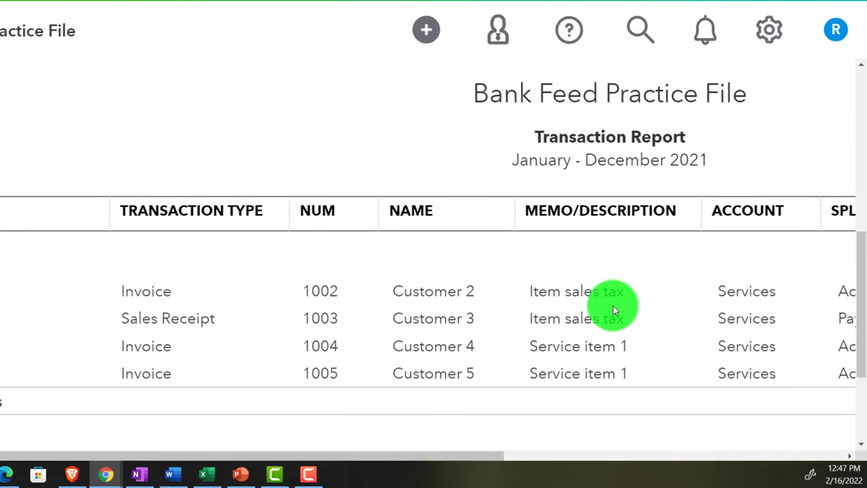
scroll(738, 366, right, 3)
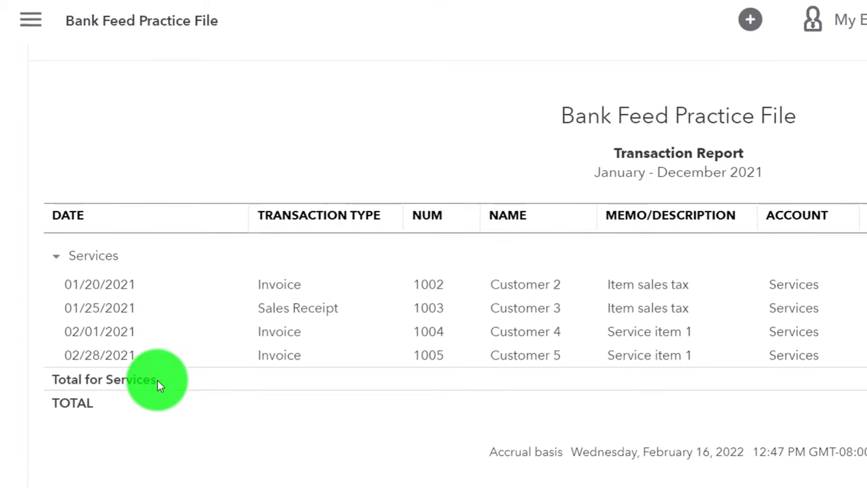
scroll(157, 380, up, 5)
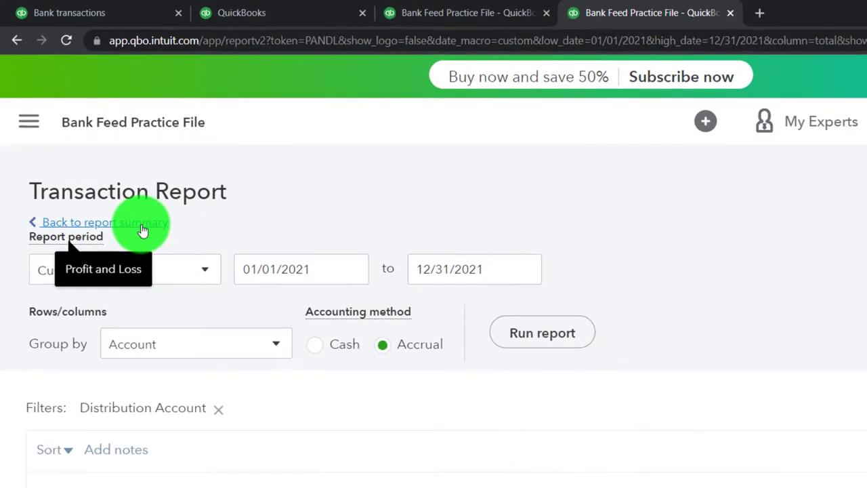
click(142, 230)
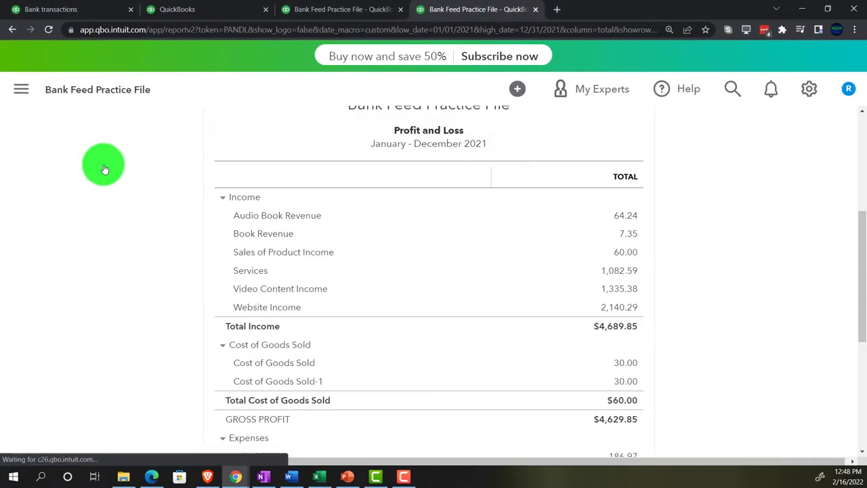
Step: Duplicate the Profit and Loss browser tab and open the Reports list in the copy
right_click(478, 12)
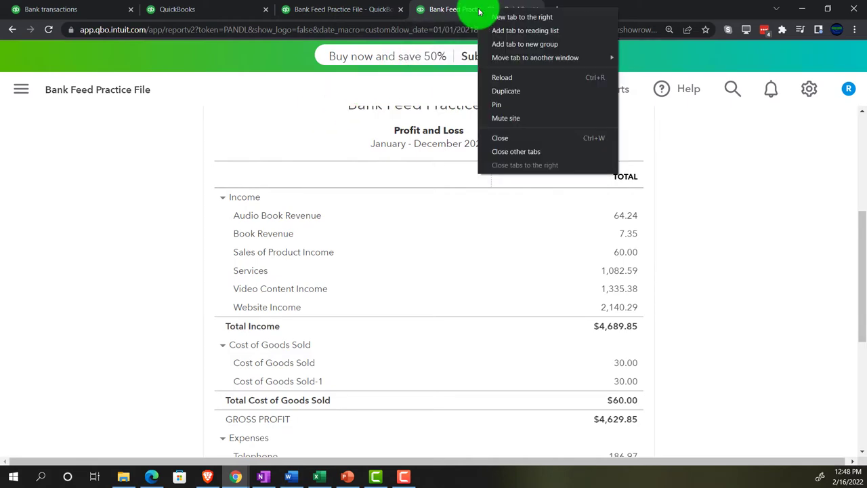
click(505, 90)
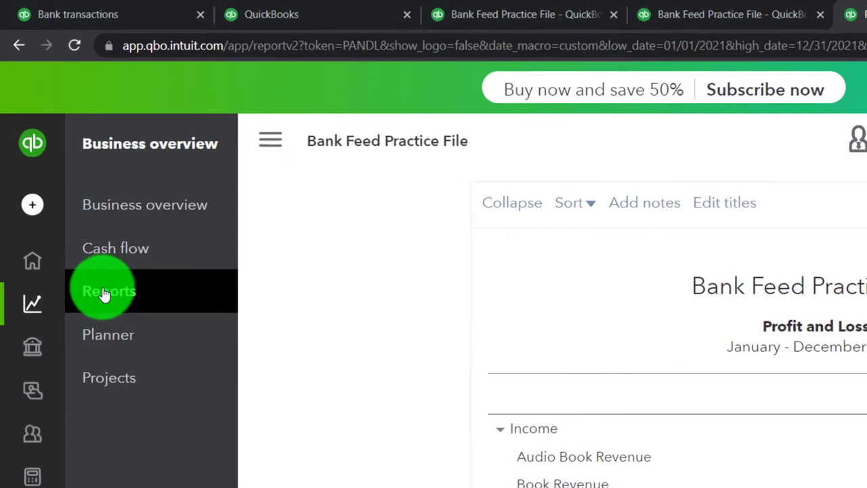
click(68, 192)
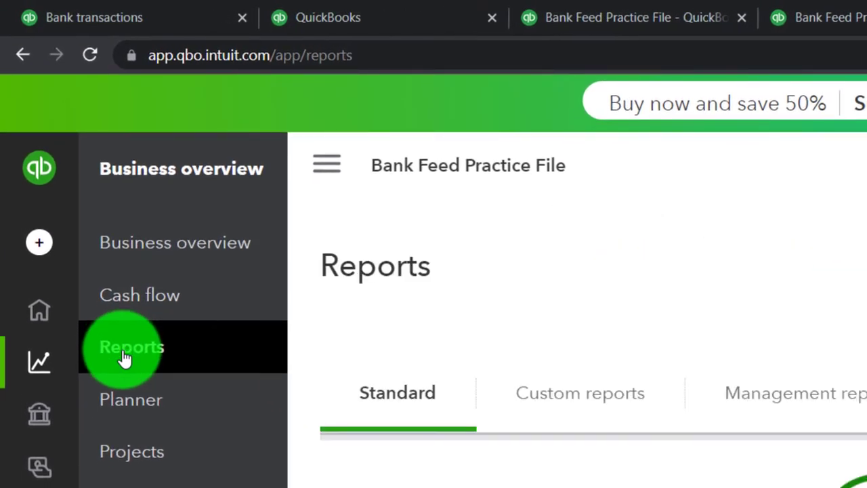
Step: Search the reports for "cust", open the Customer Balance Detail report and collapse the navigation to view it
click(722, 277)
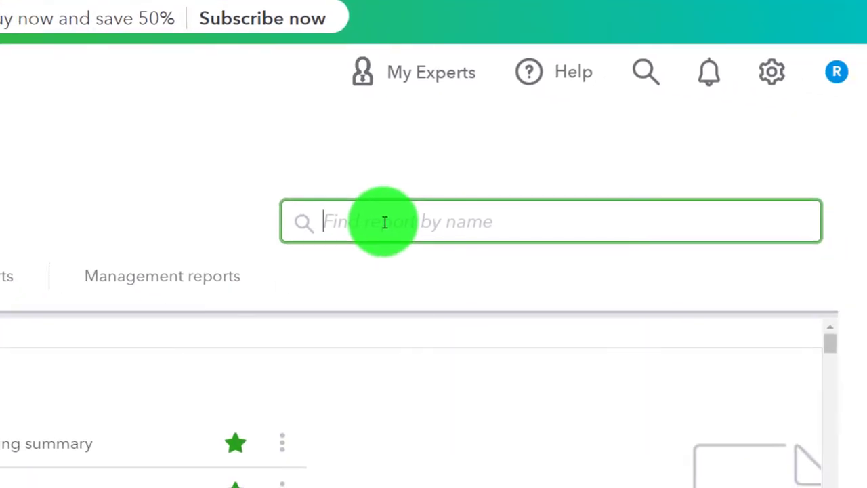
text(cust)
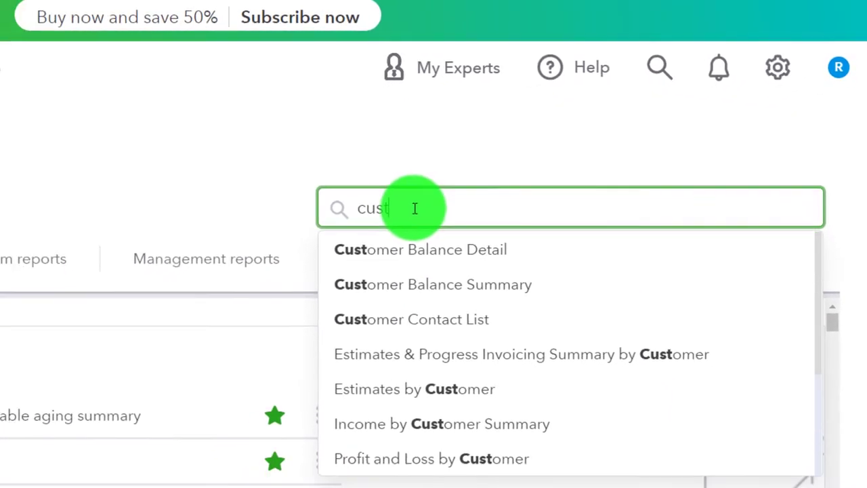
key(Down)
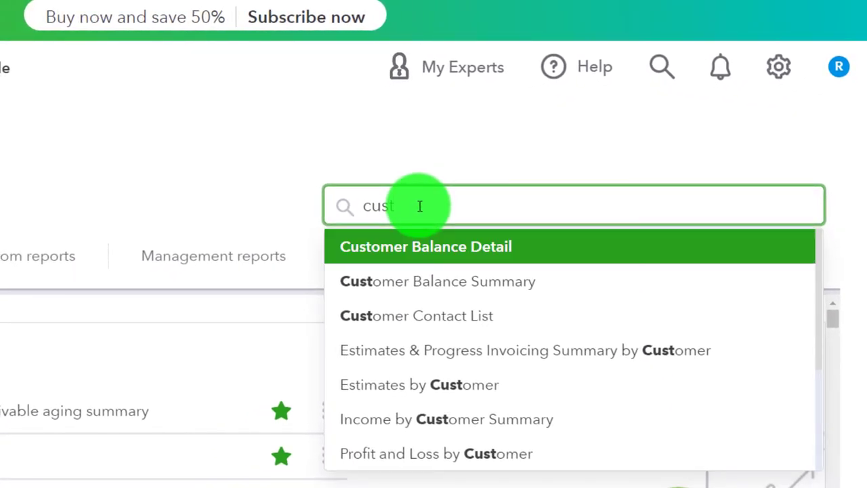
key(Return)
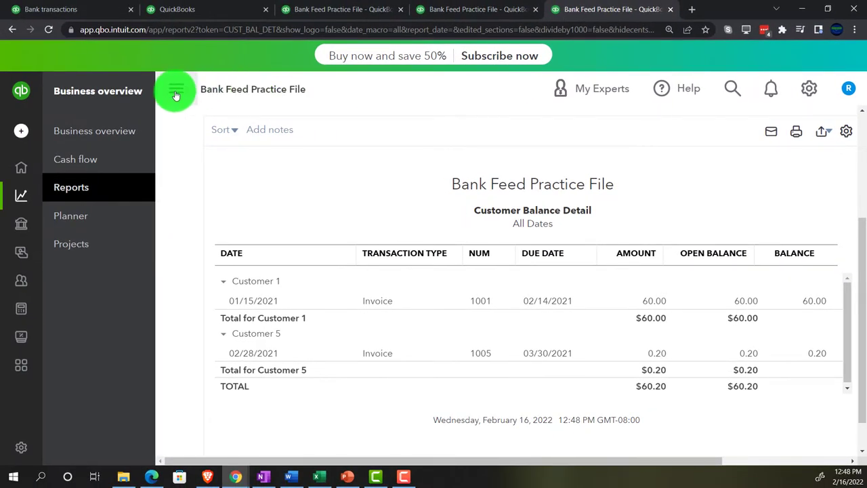
click(176, 92)
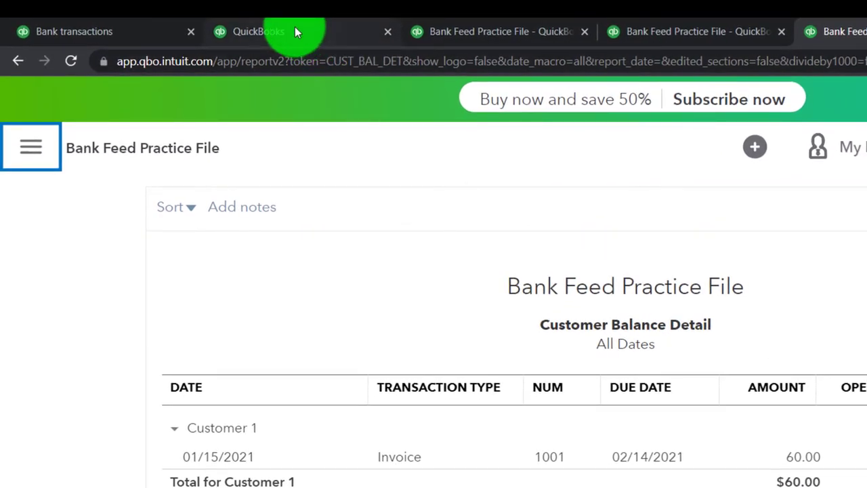
Step: Open the Customers list in the second QuickBooks browser tab and open Customer 5's record
click(294, 32)
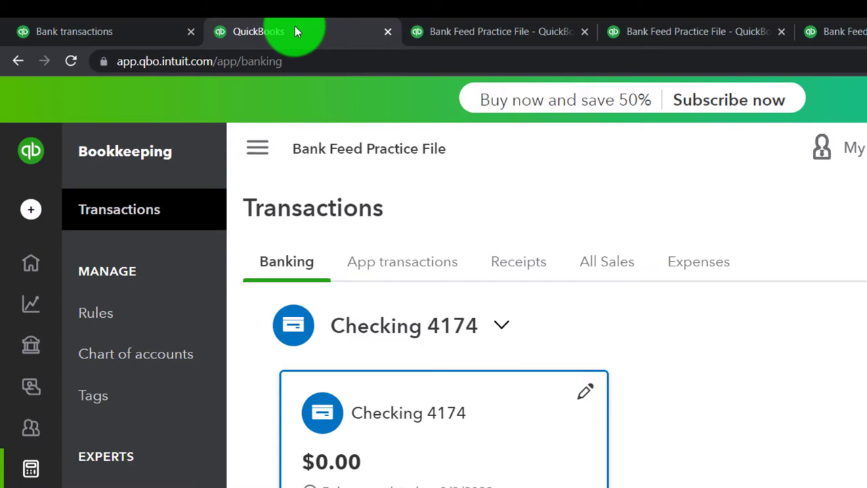
mouse_move(23, 338)
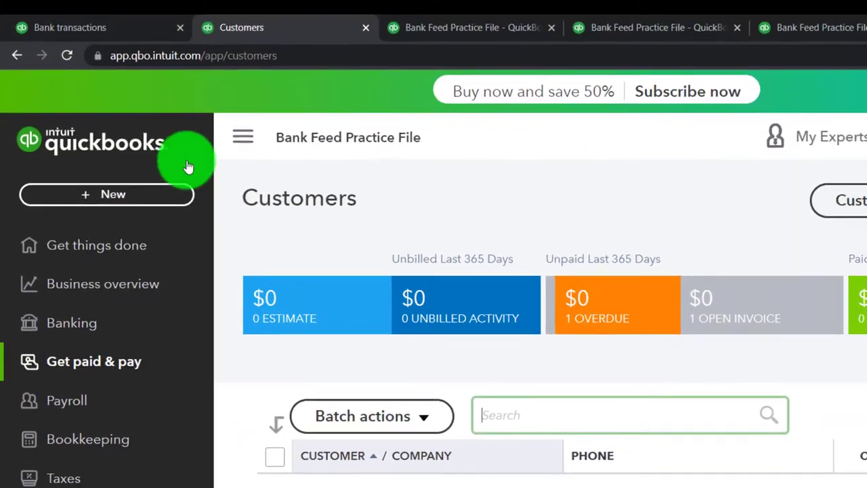
click(177, 95)
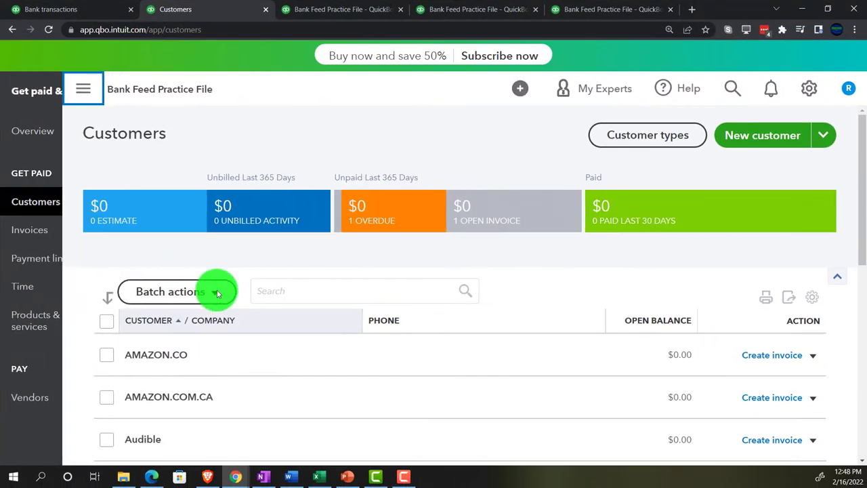
scroll(217, 295, down, 3)
scroll(216, 300, down, 2)
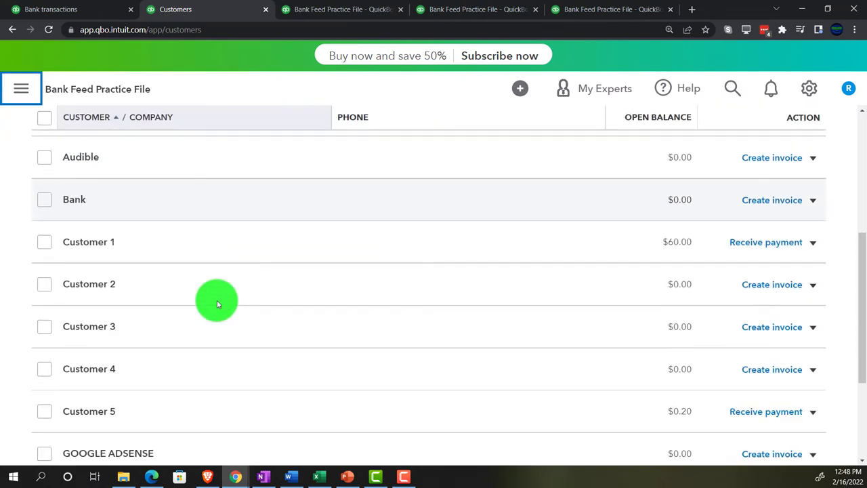
click(88, 355)
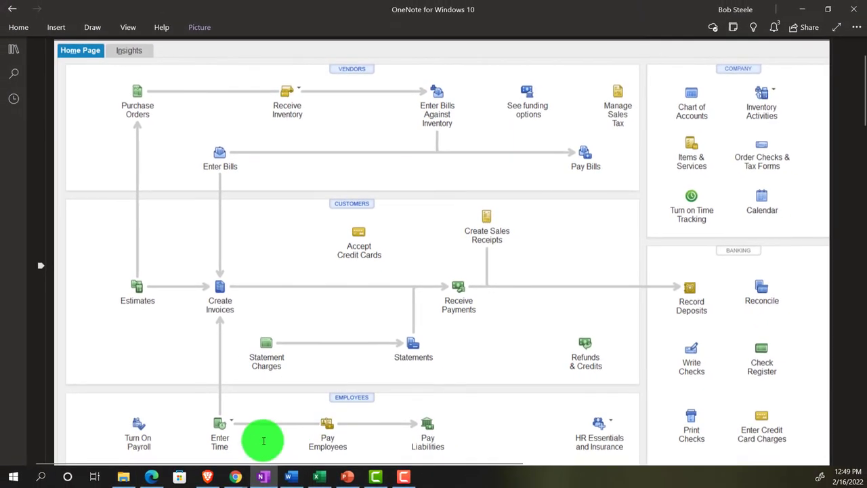
Step: Switch from OneNote back to QuickBooks Online and view where Receive payment is offered among the new transaction types
click(235, 476)
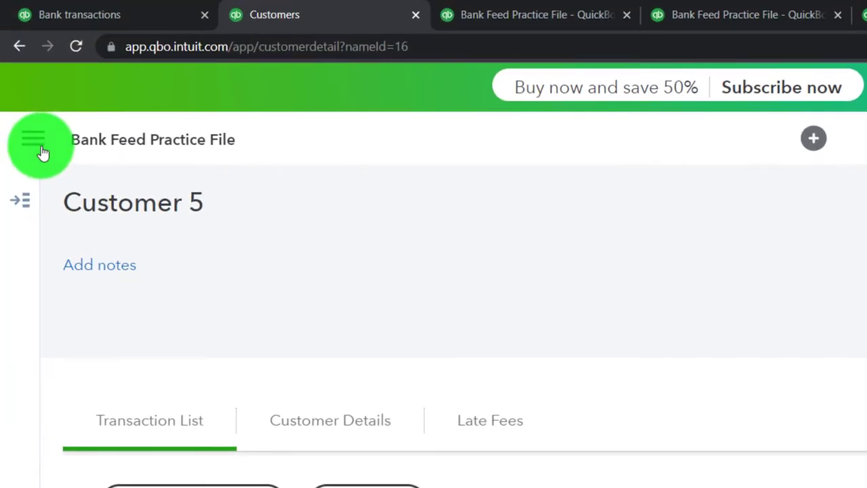
click(36, 144)
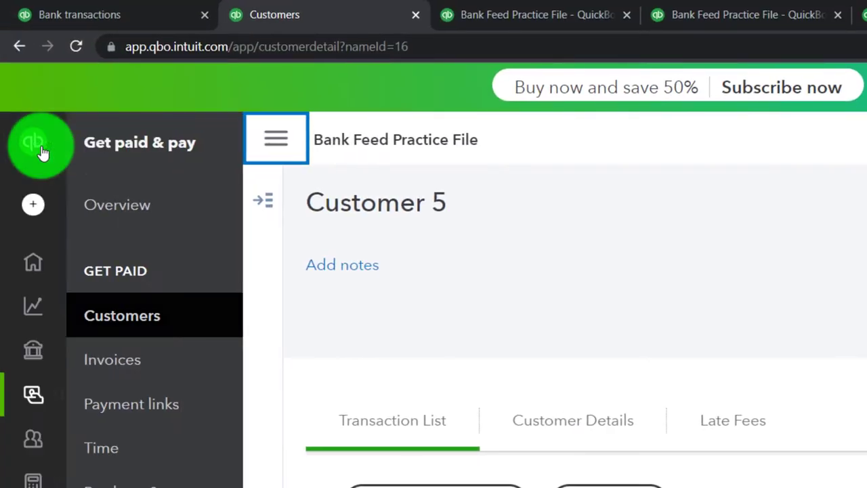
click(48, 203)
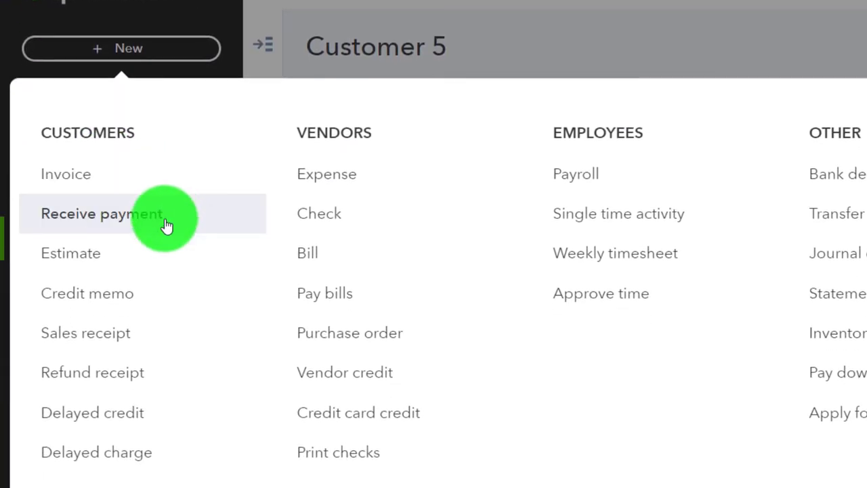
click(277, 134)
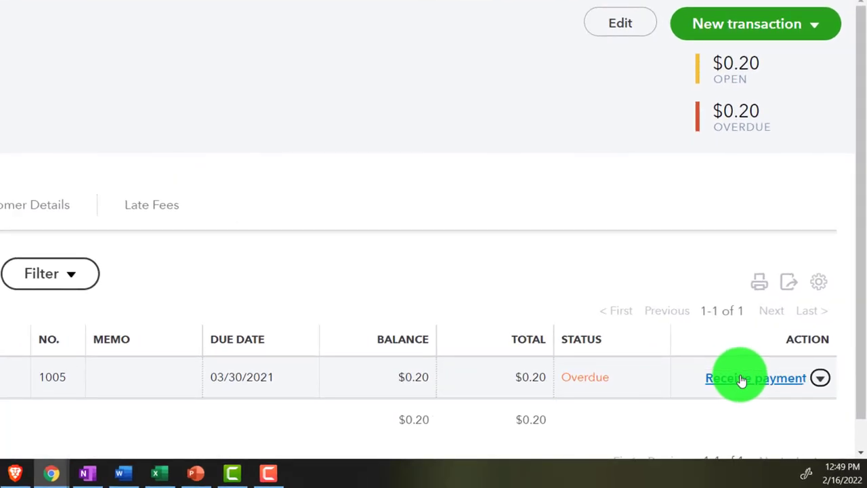
Step: Start receiving a payment against Customer 5's overdue invoice and set the payment date to 03/01/2022
click(742, 379)
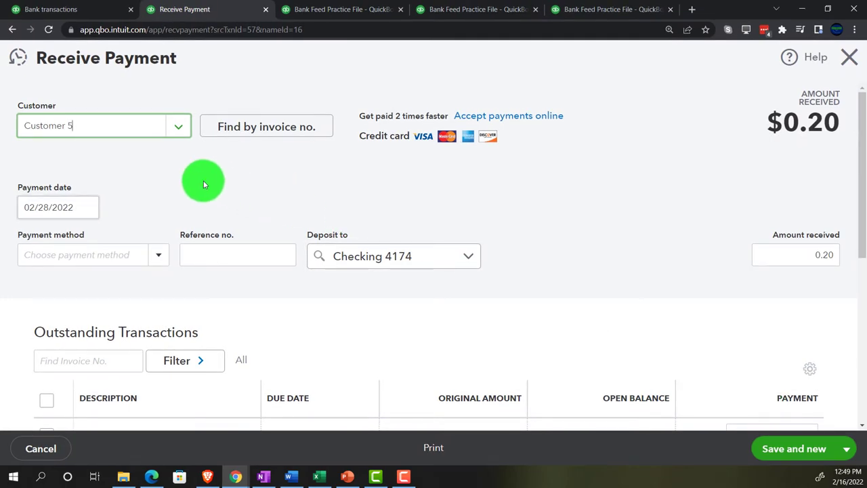
key(Tab)
key(Tab)
text(+)
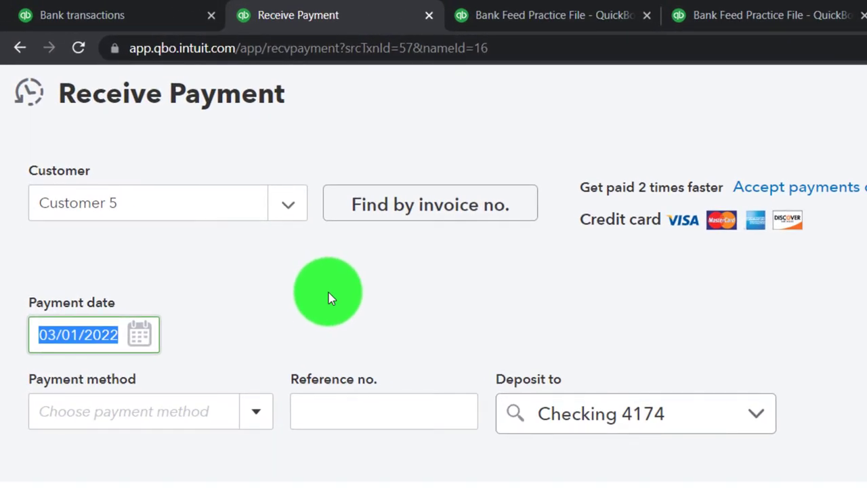
key(Tab)
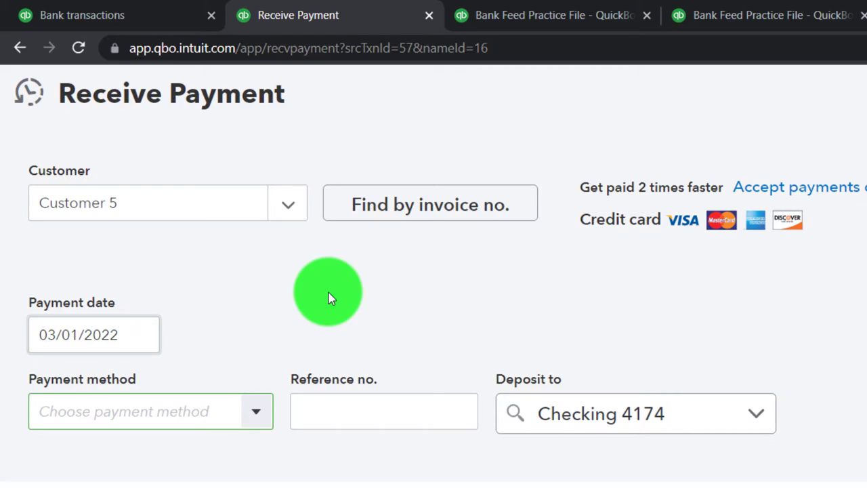
Step: Set the payment's deposit account to Payments to deposit and check the selected outstanding invoice
key(Tab)
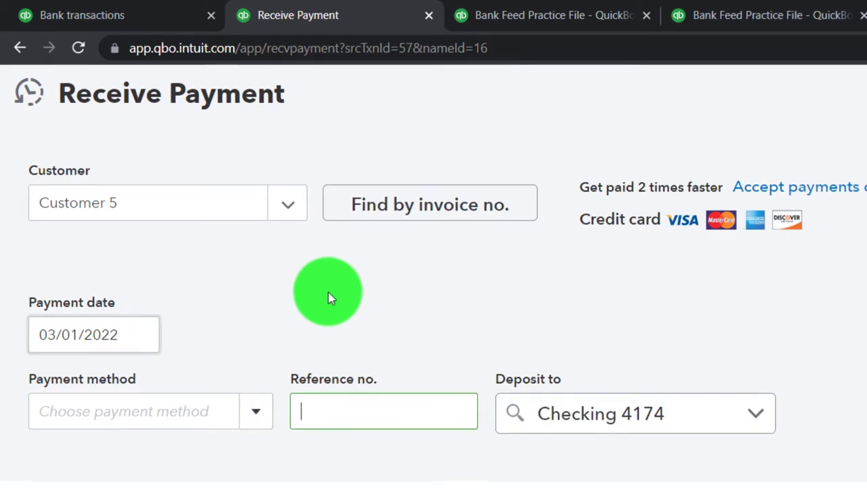
key(Tab)
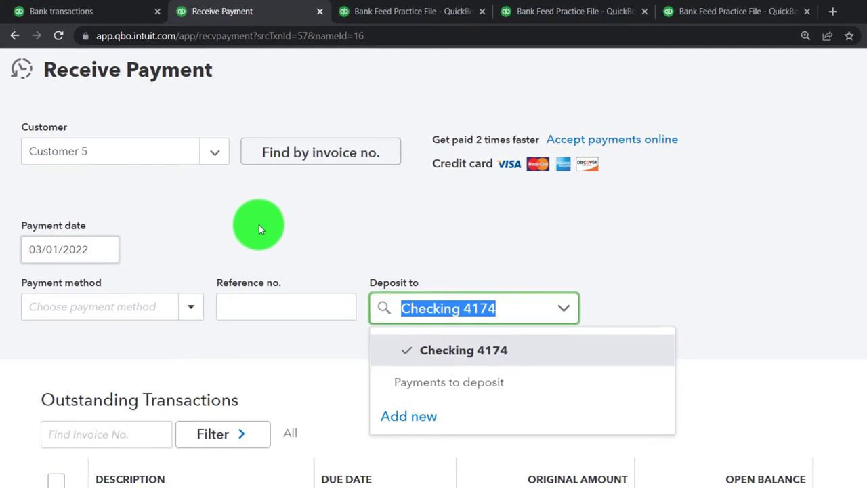
key(Tab)
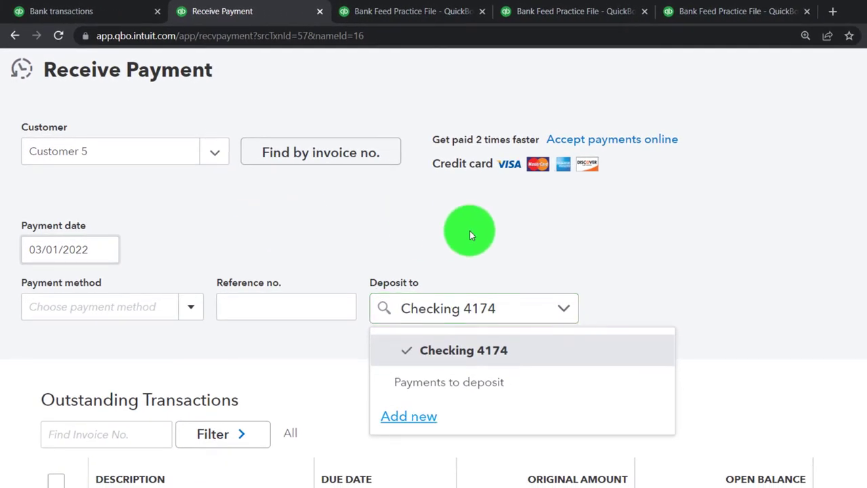
key(Tab)
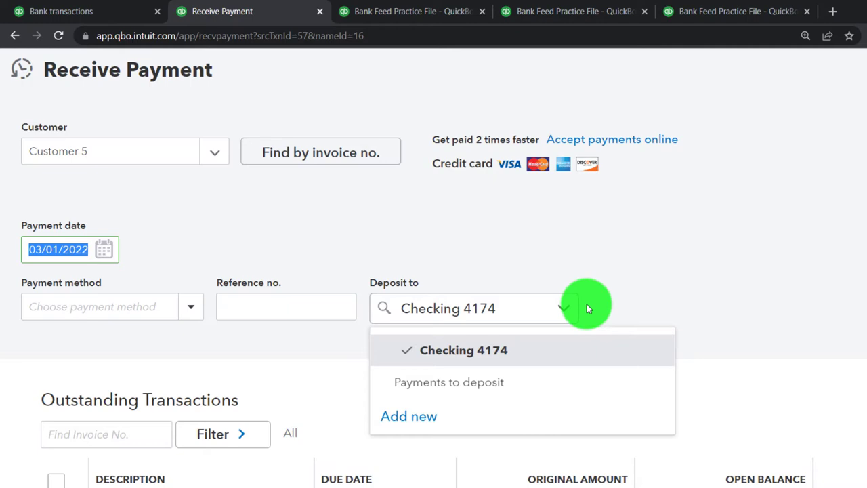
click(536, 379)
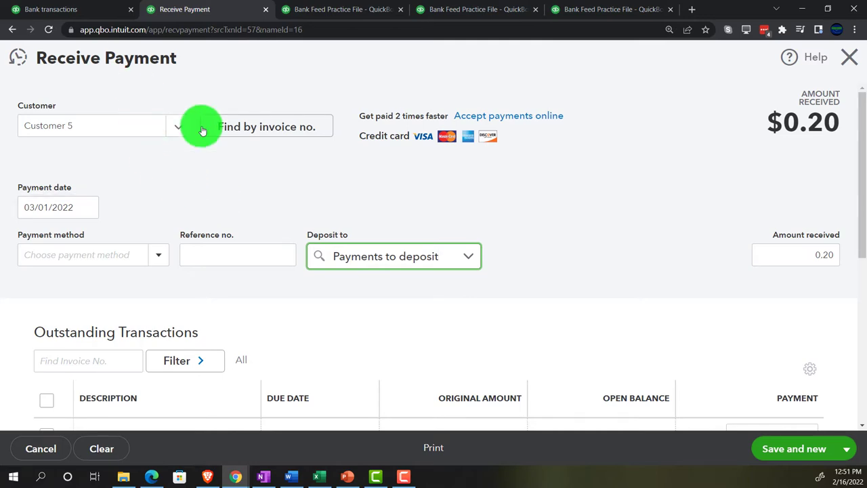
scroll(523, 205, down, 1)
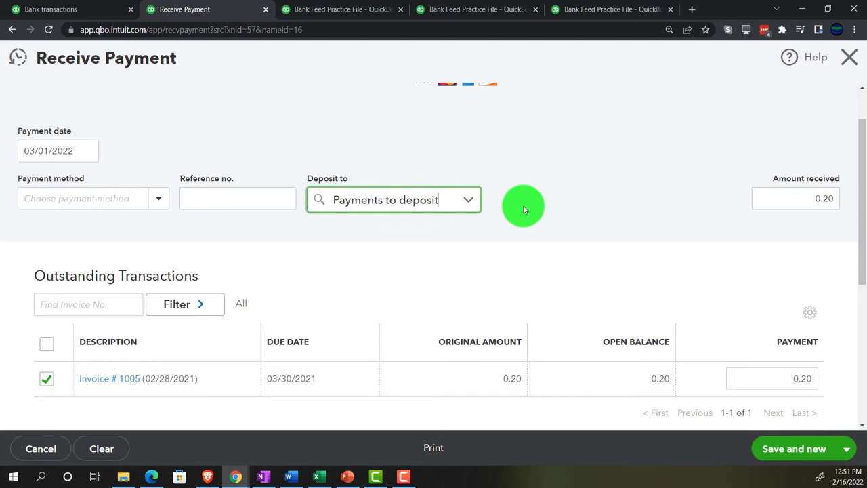
Step: Save and close Customer 5's received payment
scroll(523, 205, down, 2)
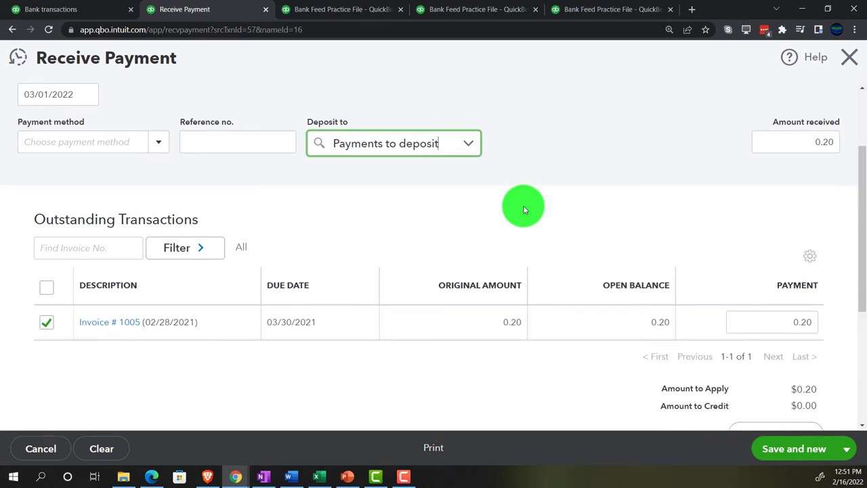
scroll(523, 205, down, 3)
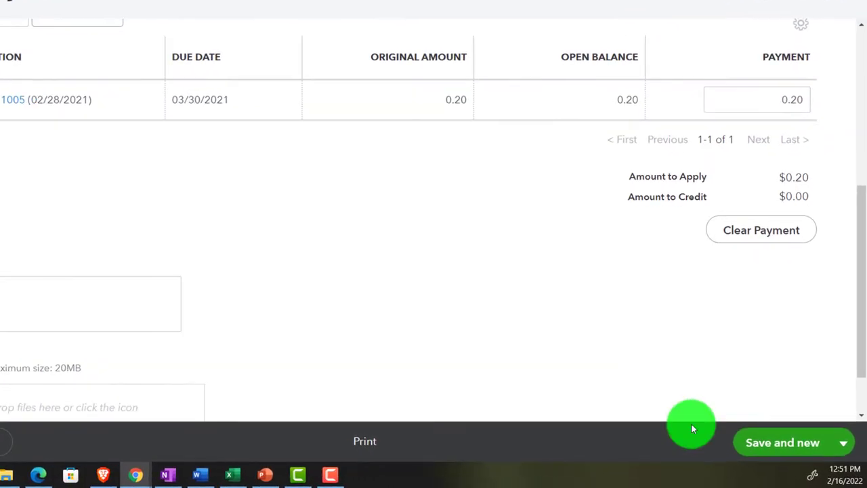
click(843, 442)
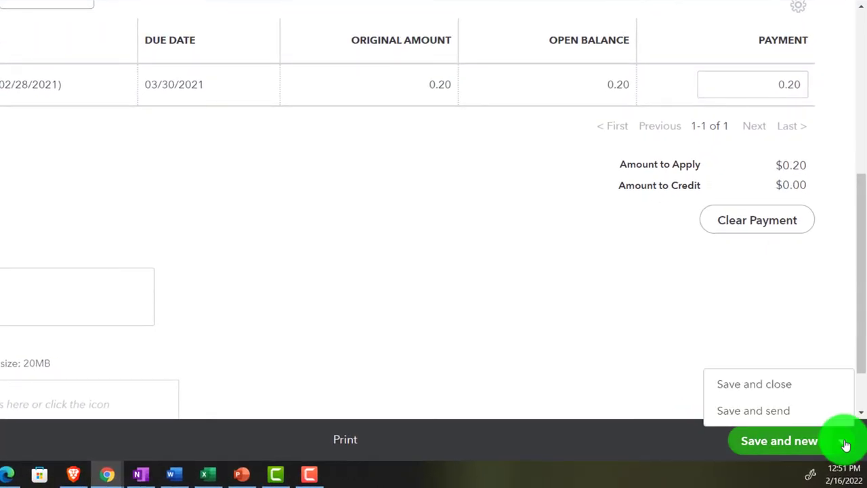
click(771, 388)
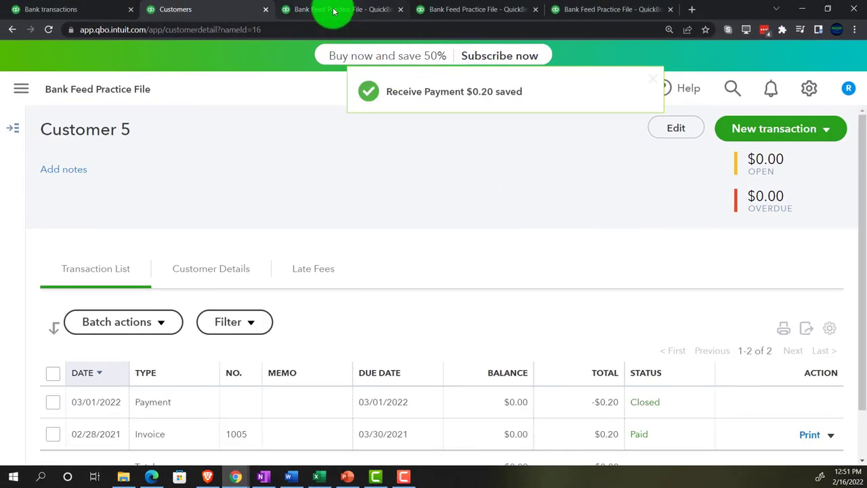
Step: Examine the Payments to deposit line in the 2021 Balance Sheet's other current assets
click(333, 11)
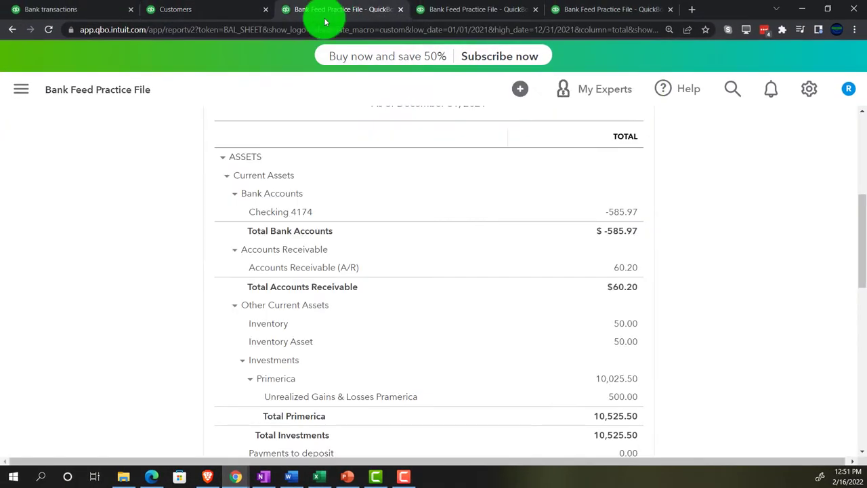
scroll(157, 227, up, 5)
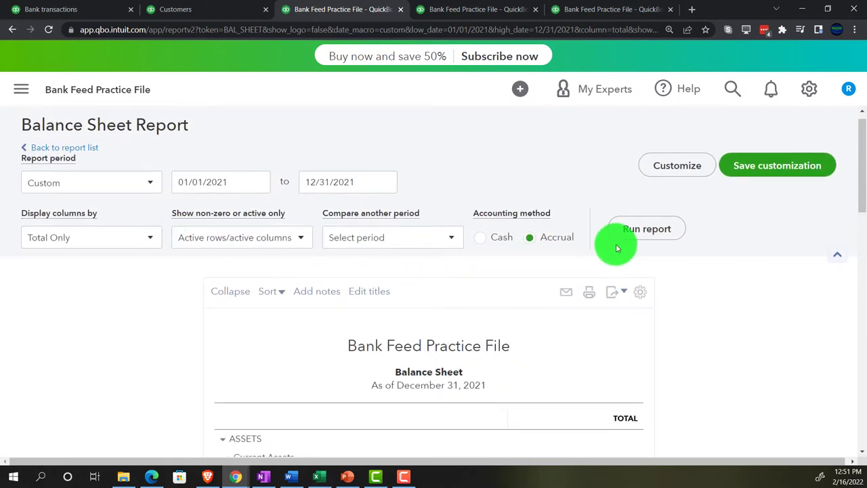
scroll(623, 237, down, 2)
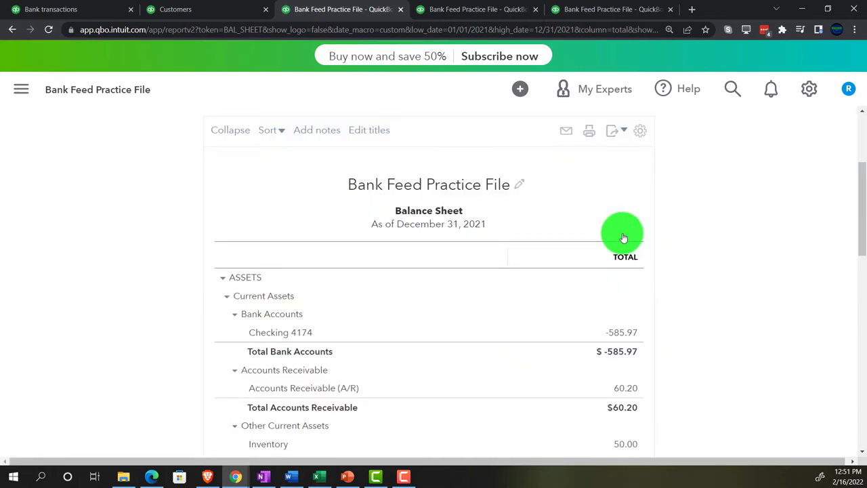
key(ctrl+plus)
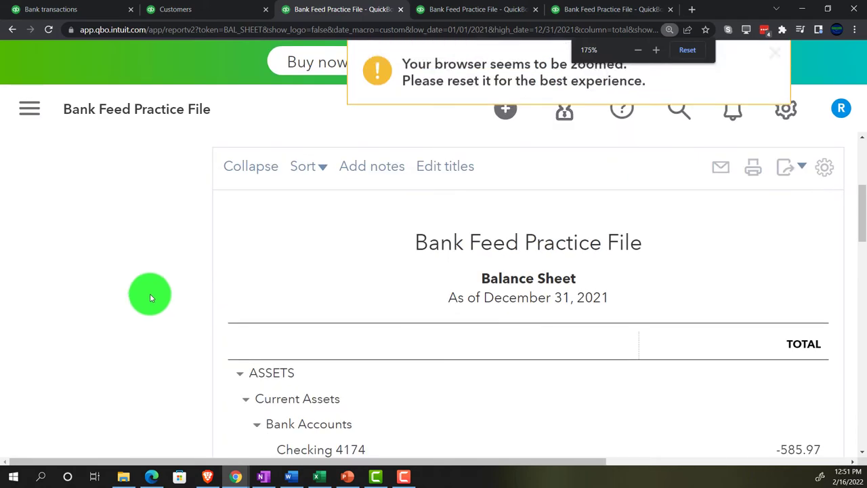
drag(393, 463, 474, 464)
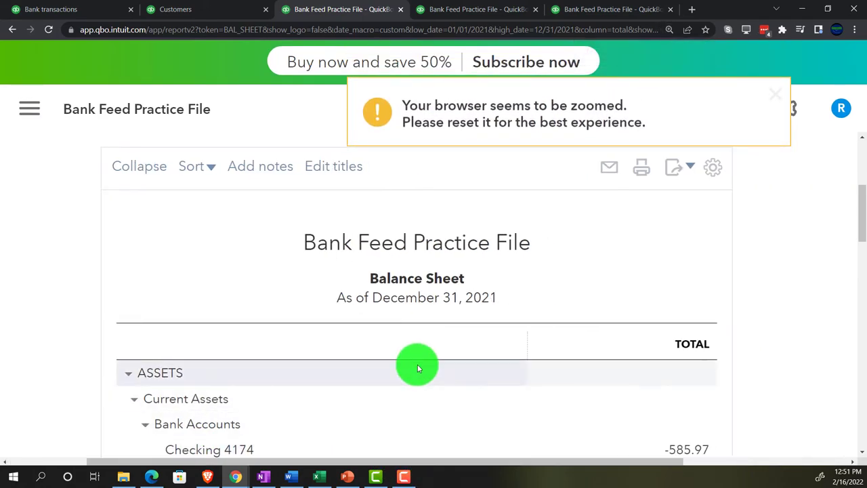
scroll(417, 365, down, 3)
scroll(418, 364, down, 4)
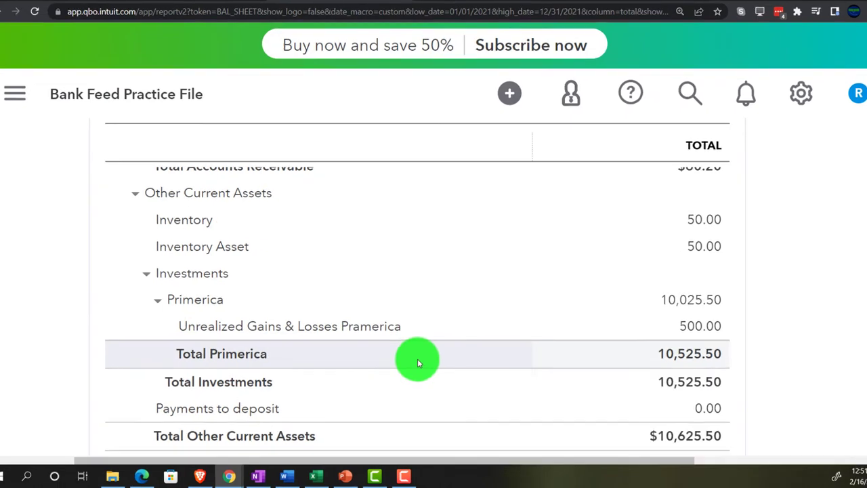
scroll(353, 351, down, 1)
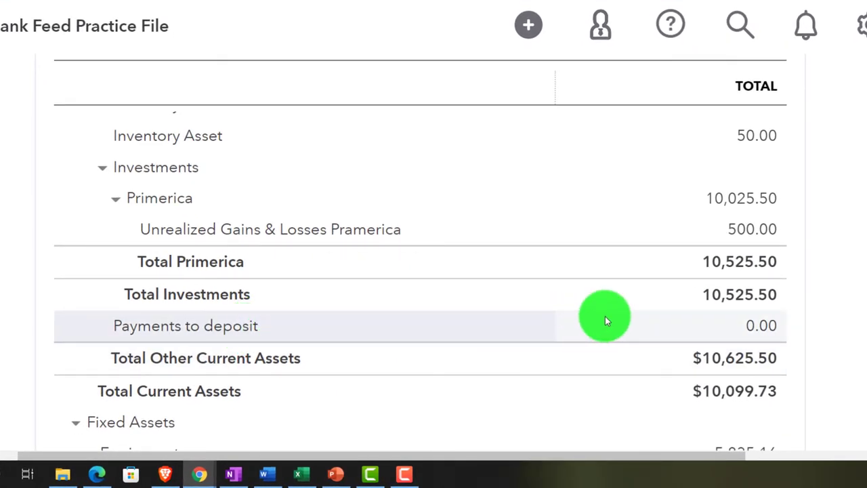
scroll(586, 307, up, 10)
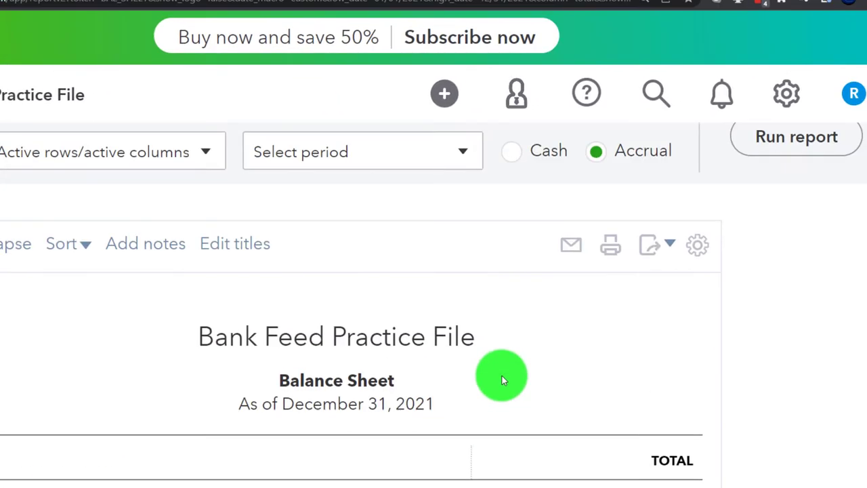
scroll(577, 402, down, 4)
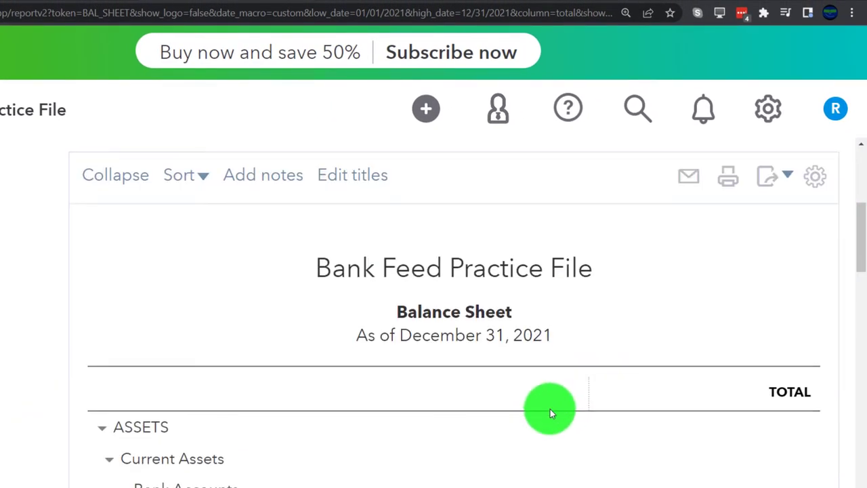
scroll(607, 458, right, 2)
scroll(575, 370, down, 5)
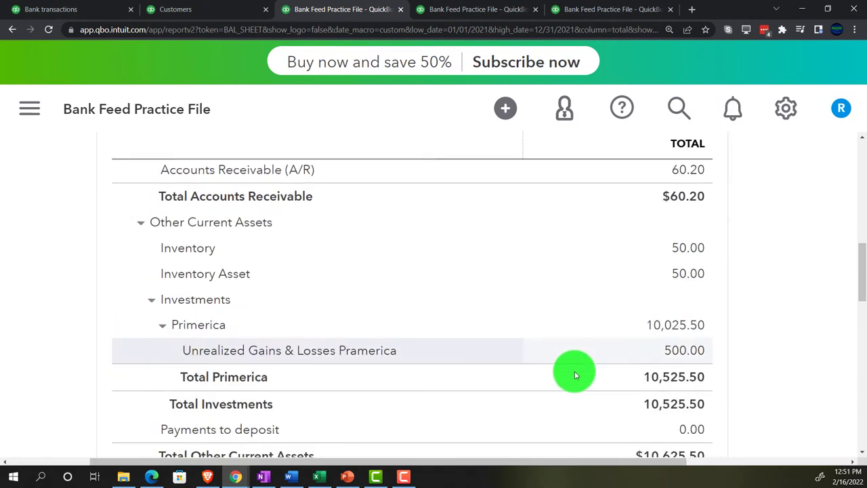
scroll(574, 371, down, 1)
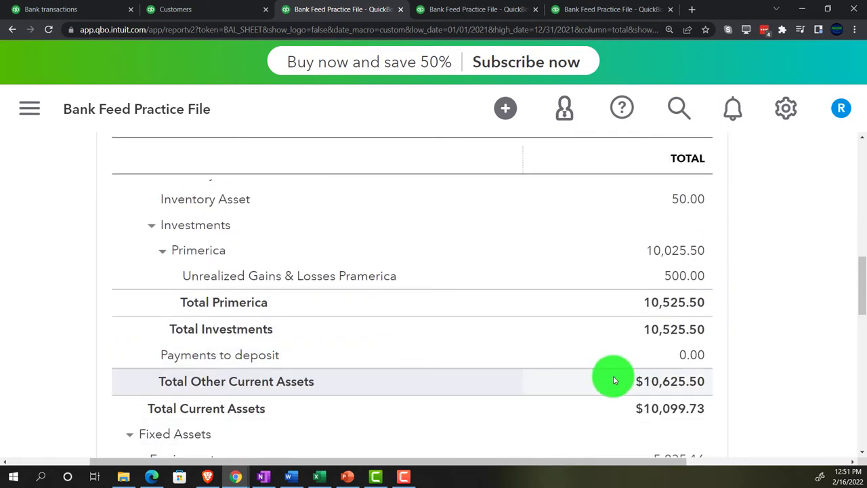
Step: Open the Payments to deposit transaction detail from the Balance Sheet and rerun it with the end date set to 12/31/2022
click(687, 358)
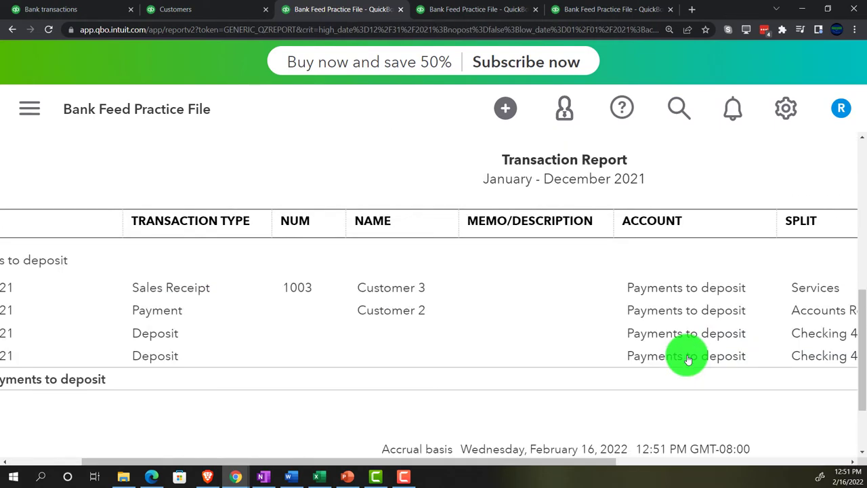
key(ctrl+minus)
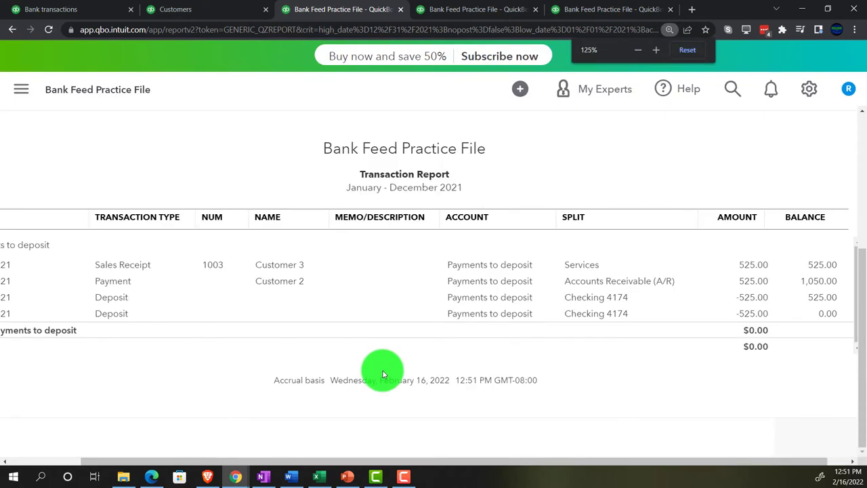
key(ctrl+minus)
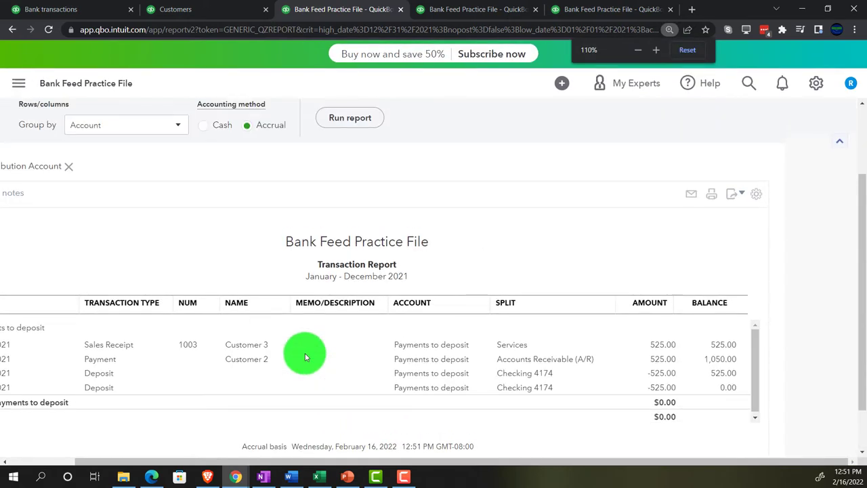
click(319, 133)
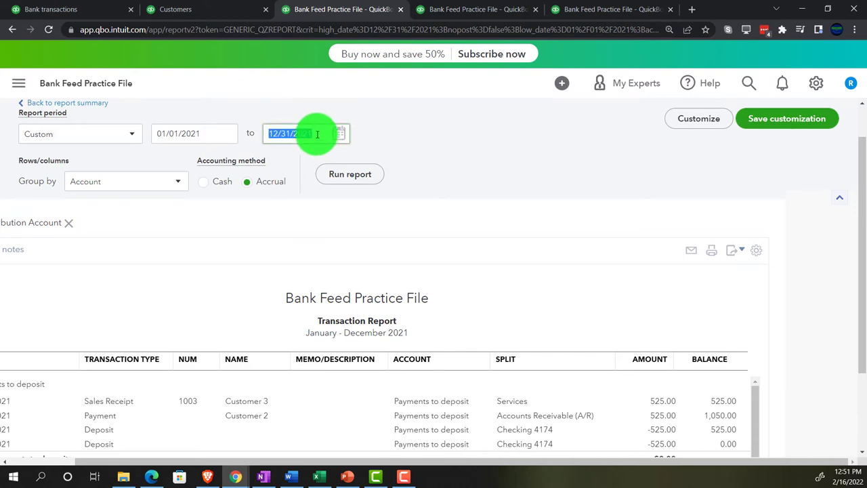
click(317, 134)
text(2)
click(338, 173)
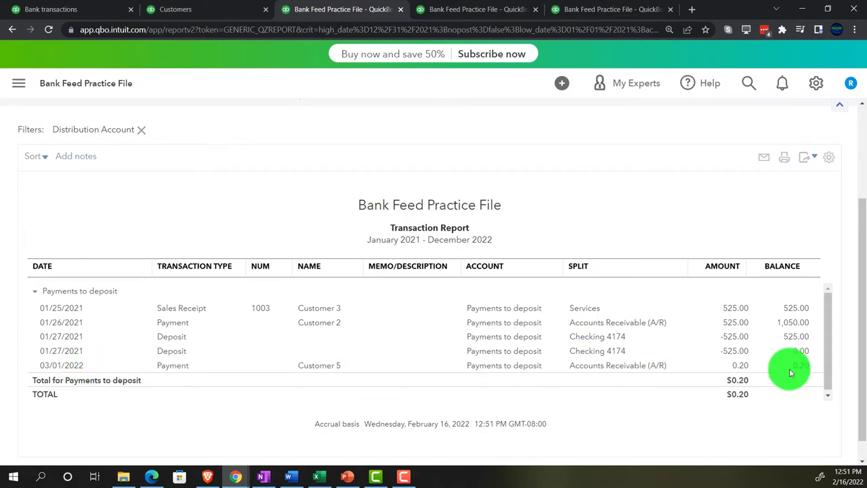
Step: Open Customer 5's payment from the transaction report, change its payment date to 03/01/2021, and save the linked transaction
click(741, 367)
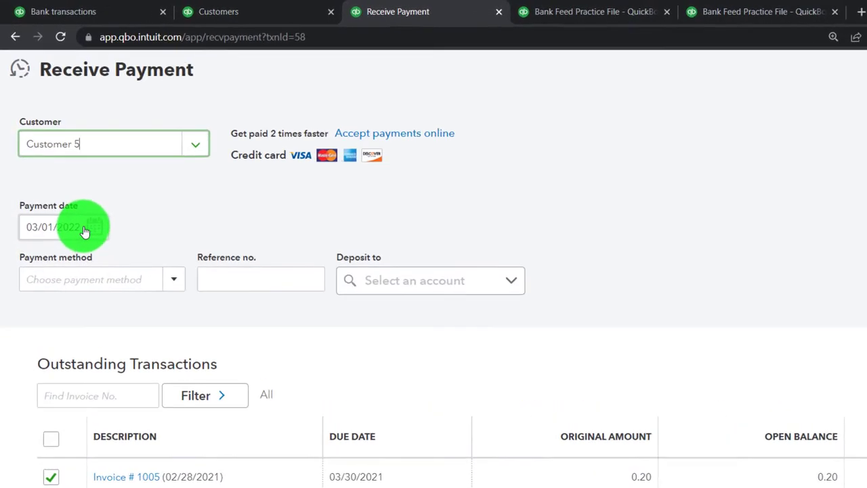
click(84, 230)
click(84, 230)
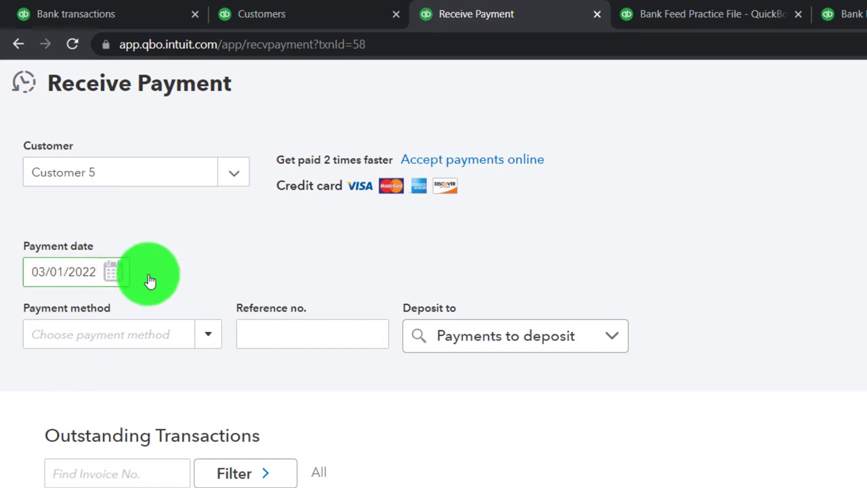
key(BackSpace)
text(1)
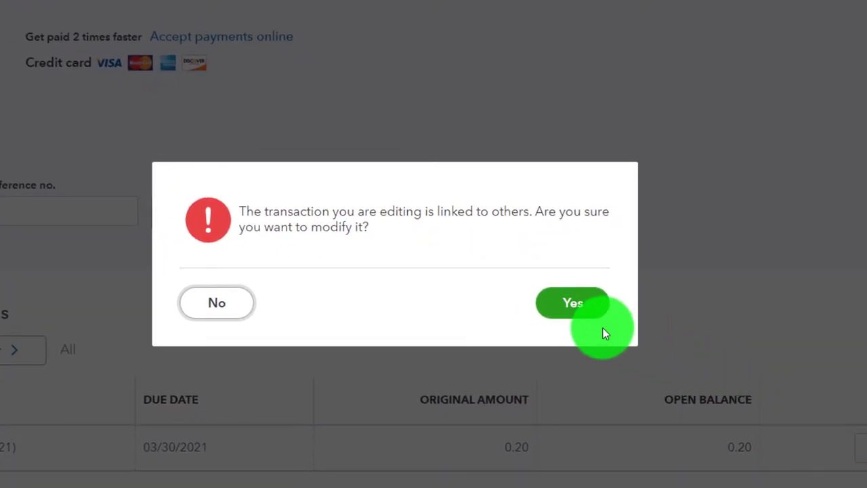
click(581, 314)
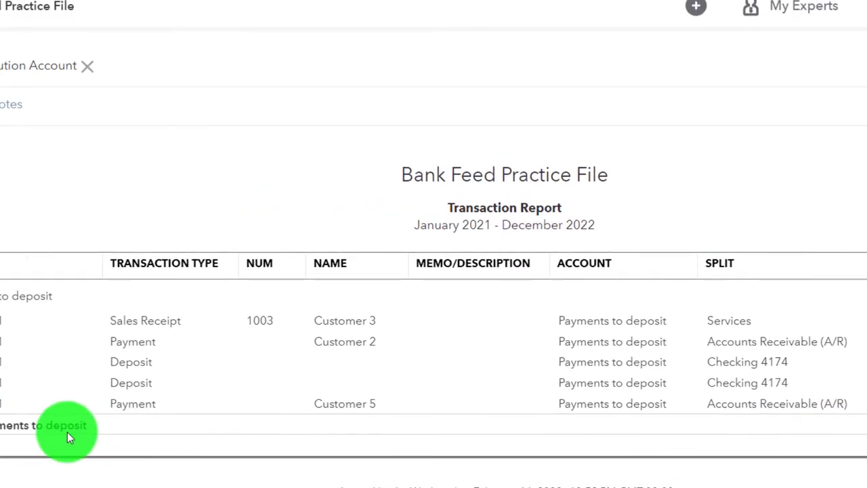
Step: Return to the 2021 Balance Sheet summary and examine Payments to deposit and the asset totals
scroll(67, 432, up, 4)
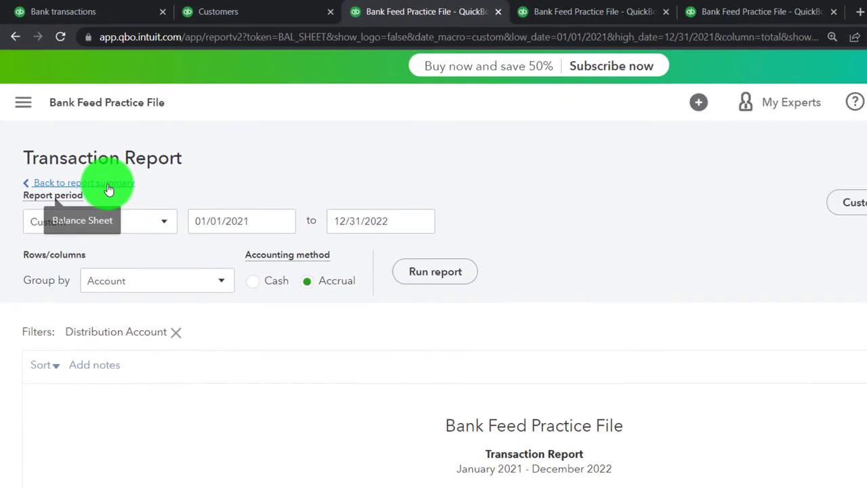
click(146, 258)
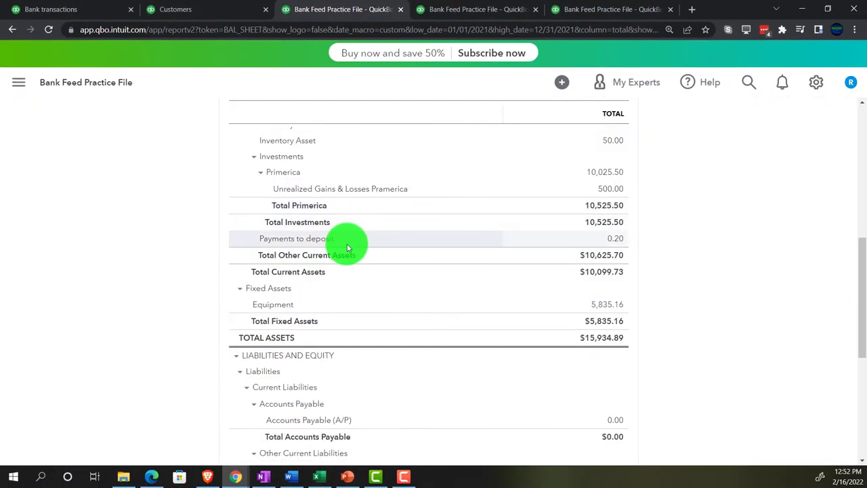
key(ctrl+plus)
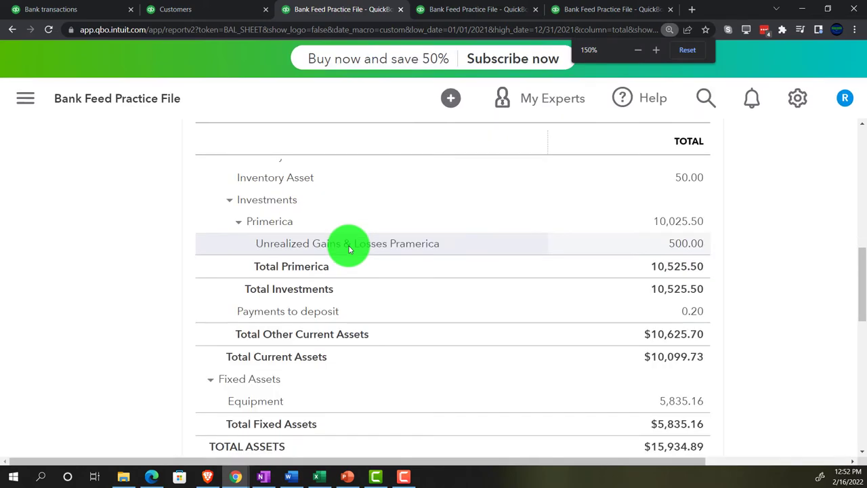
key(ctrl+plus)
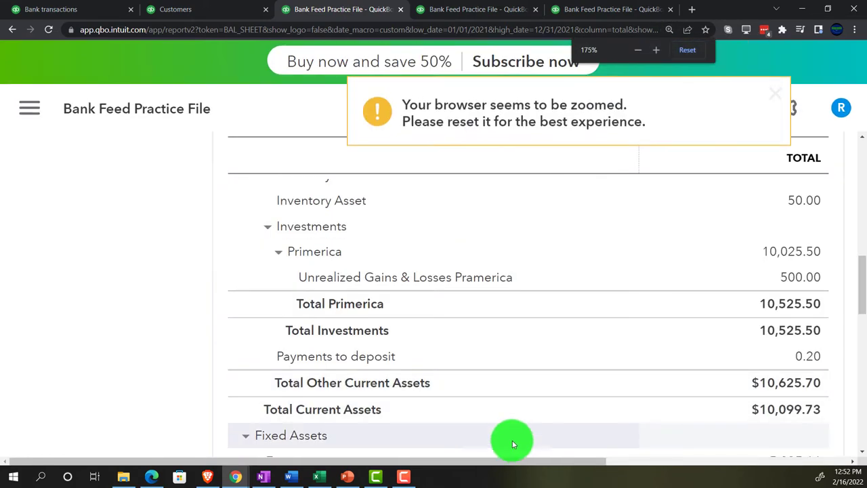
drag(515, 462, 575, 461)
scroll(586, 372, down, 3)
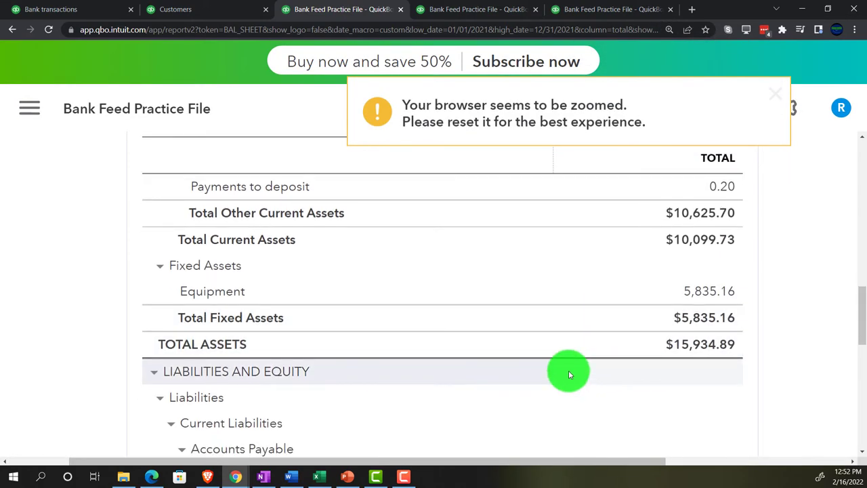
scroll(568, 370, down, 3)
scroll(568, 370, up, 3)
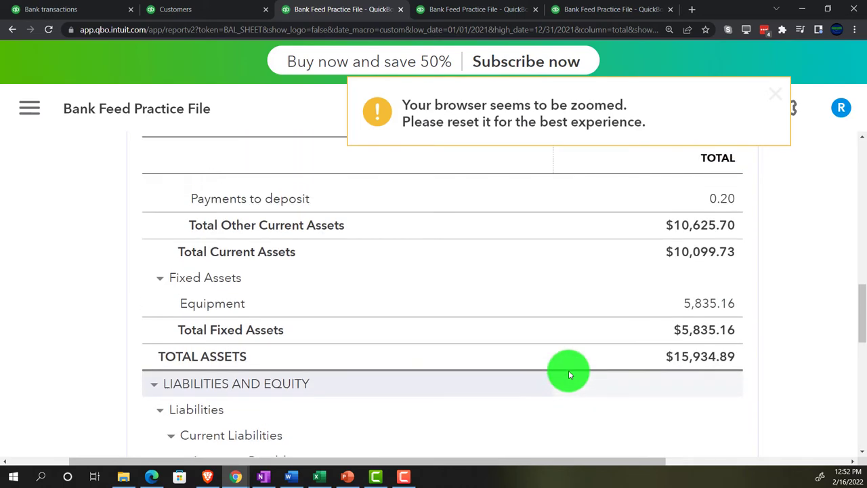
scroll(569, 370, up, 3)
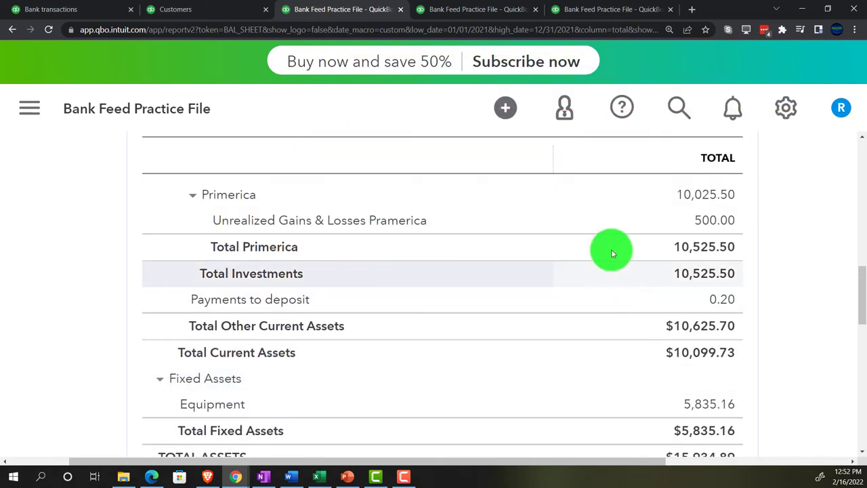
Step: View the 2021 Profit and Loss report and rerun the Customer Balance Detail report to check the open customer invoices
click(485, 9)
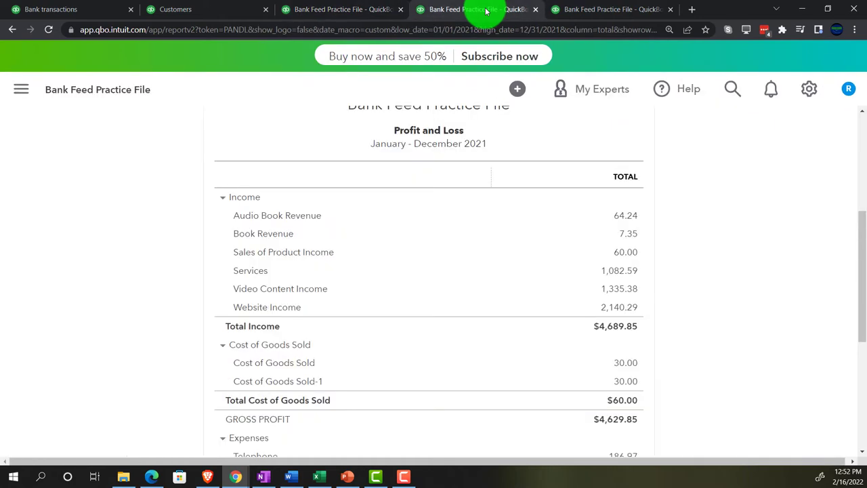
click(593, 12)
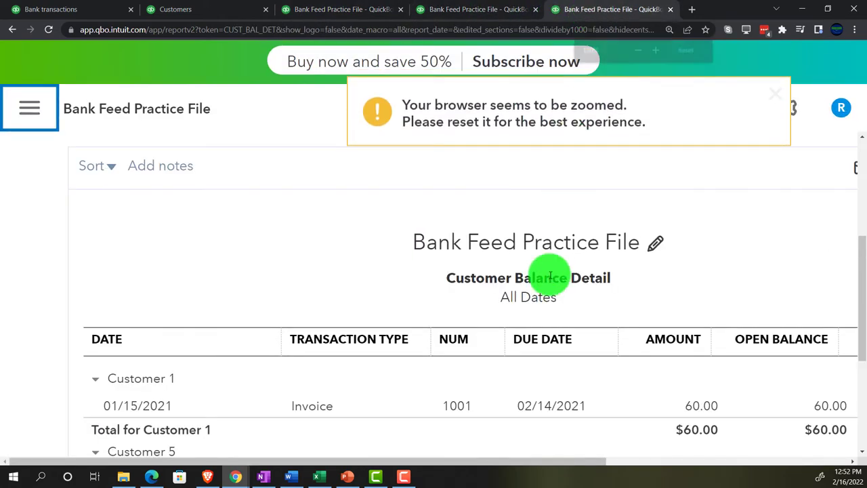
key(ctrl+minus)
key(ctrl+minus)
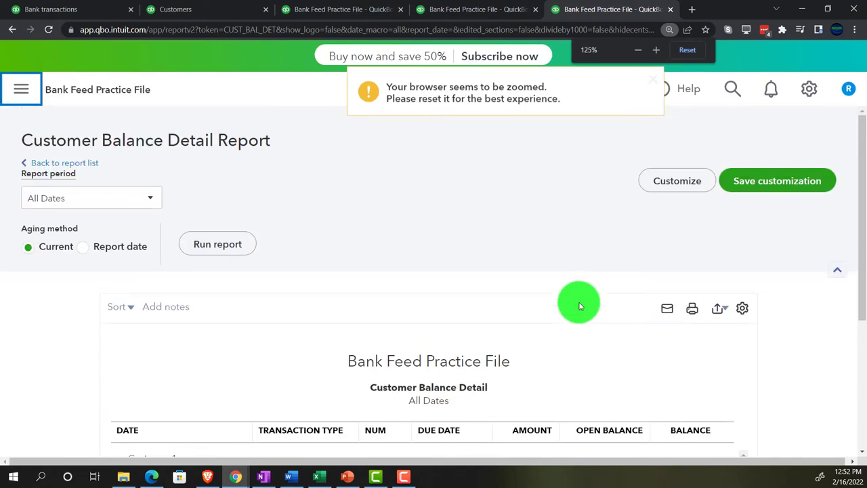
click(230, 244)
scroll(199, 336, down, 2)
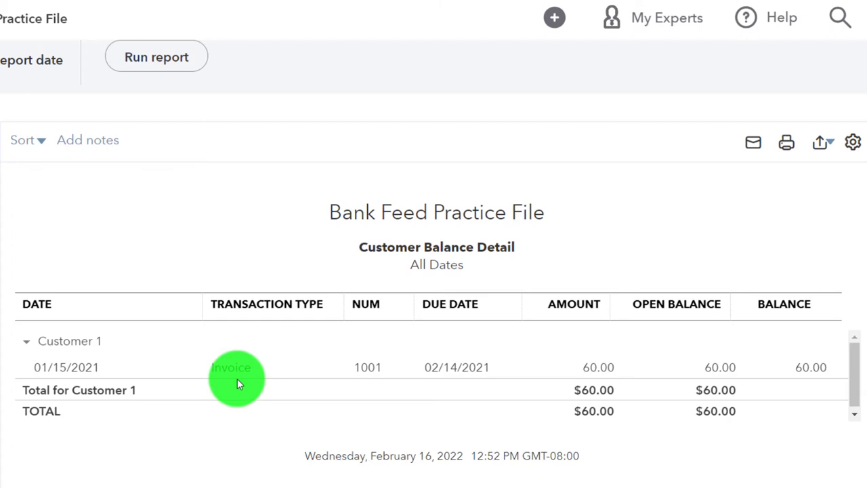
Step: Customize the Customer Balance Detail report by setting the A/R Paid filter to All, and rerun it
scroll(237, 378, up, 3)
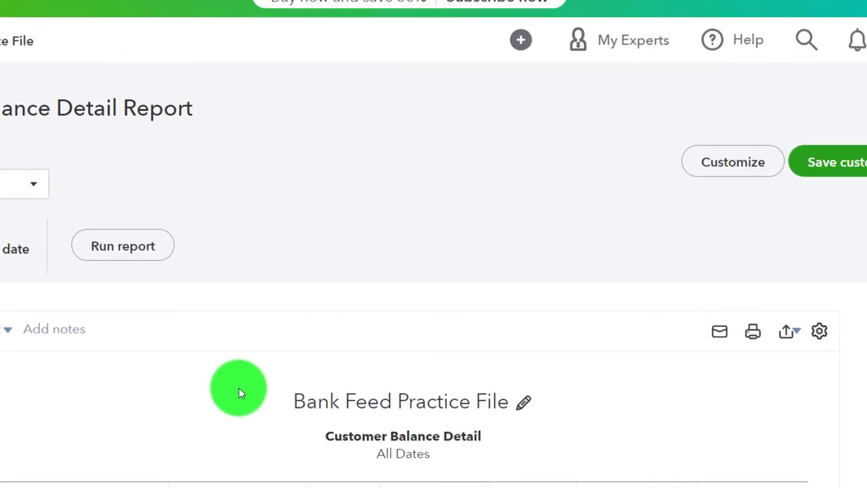
click(588, 241)
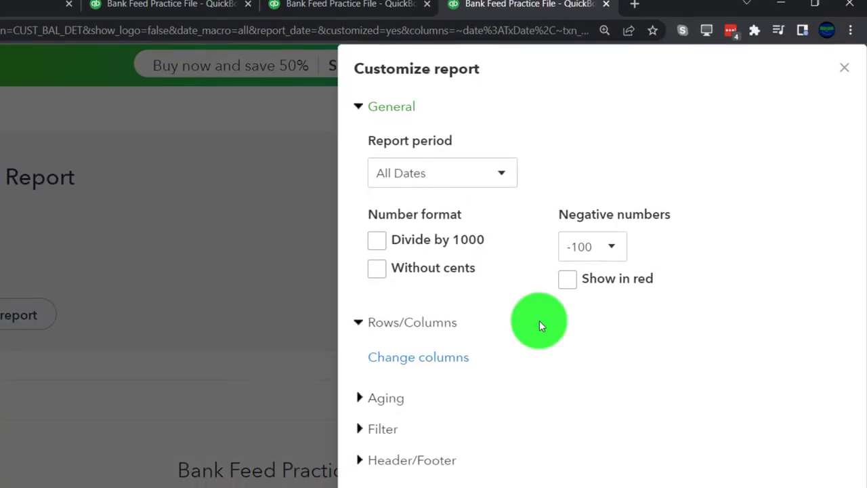
scroll(433, 347, down, 3)
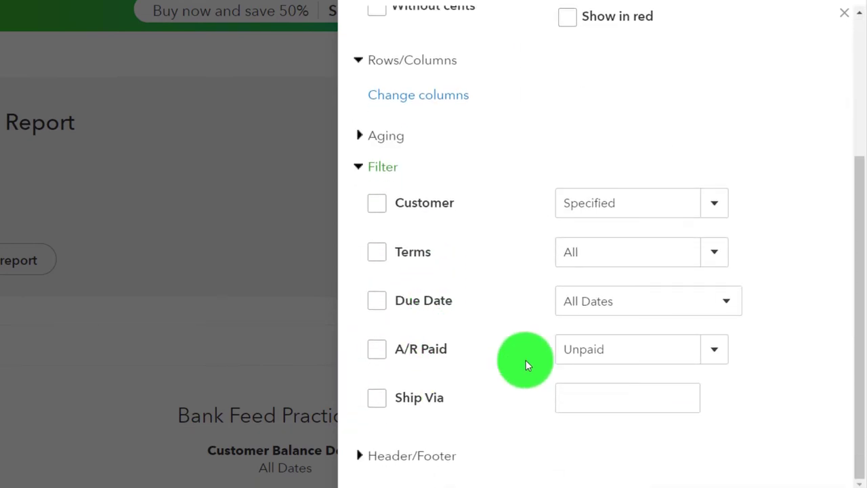
click(716, 351)
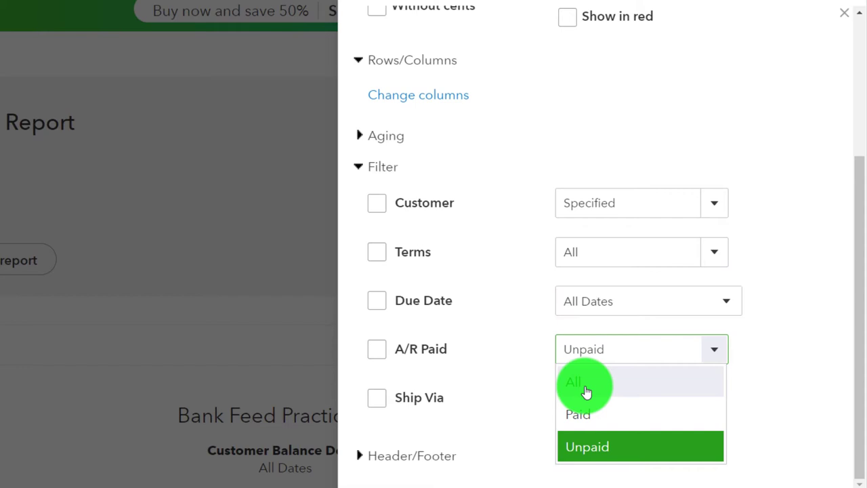
click(586, 392)
scroll(745, 420, down, 1)
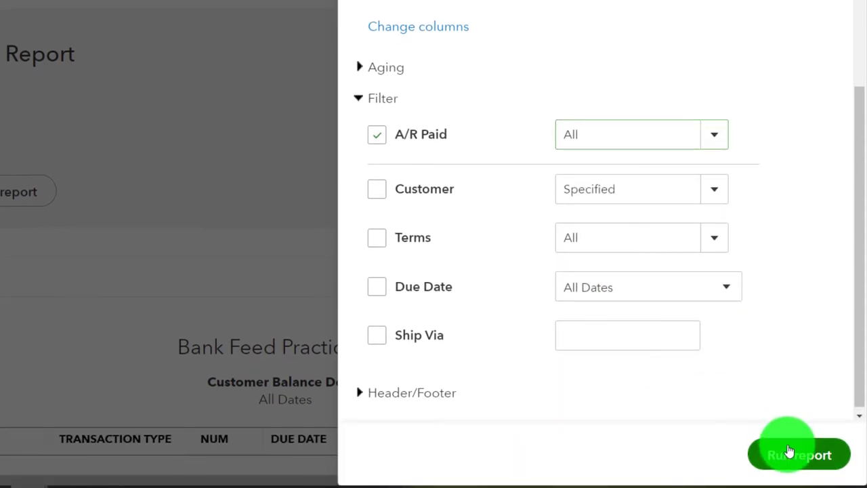
click(779, 455)
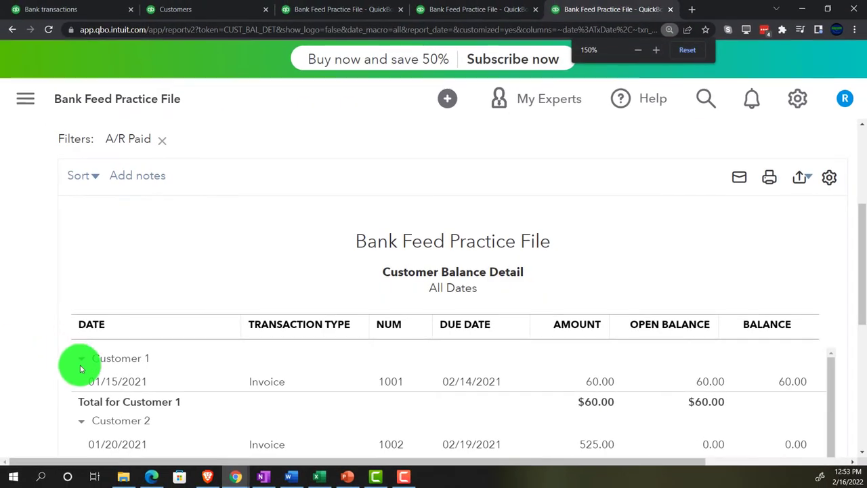
Step: Review the invoices and payments in the Customer Balance Detail report and in Customer 5's transaction list
scroll(257, 433, right, 1)
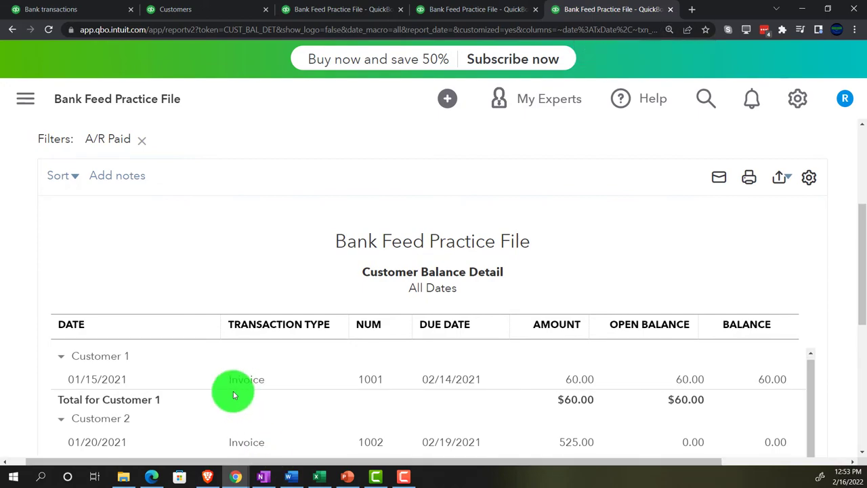
scroll(26, 373, down, 3)
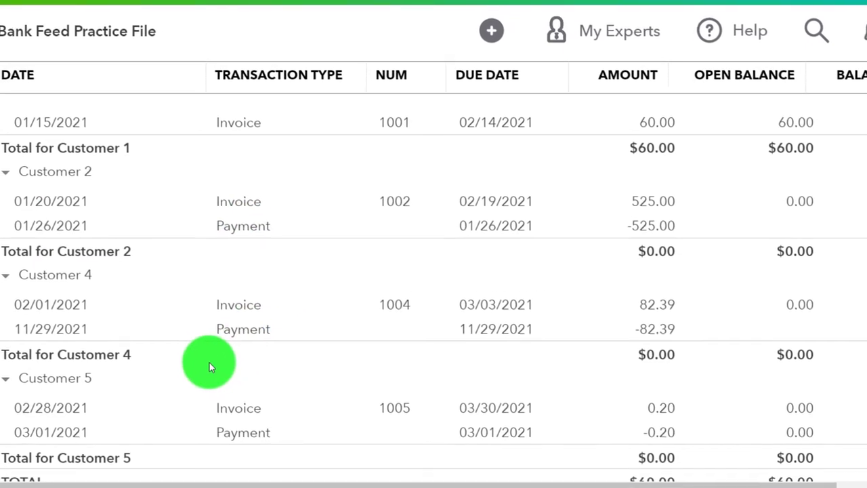
scroll(223, 366, down, 1)
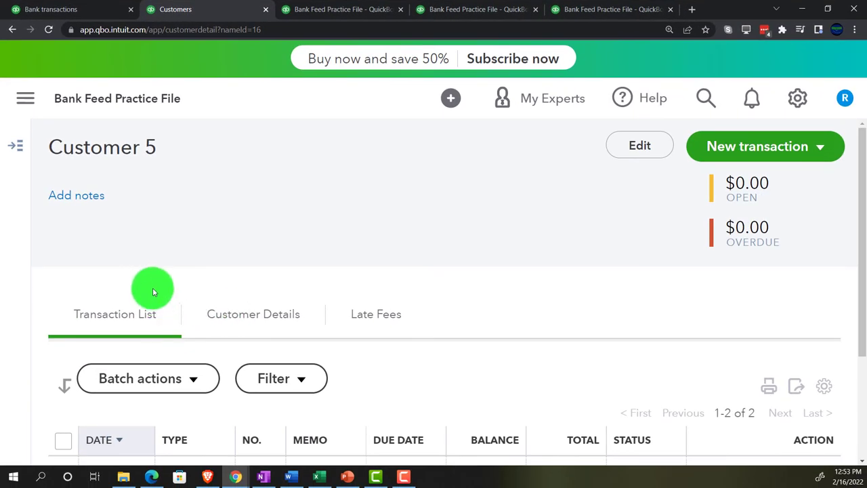
scroll(152, 289, down, 2)
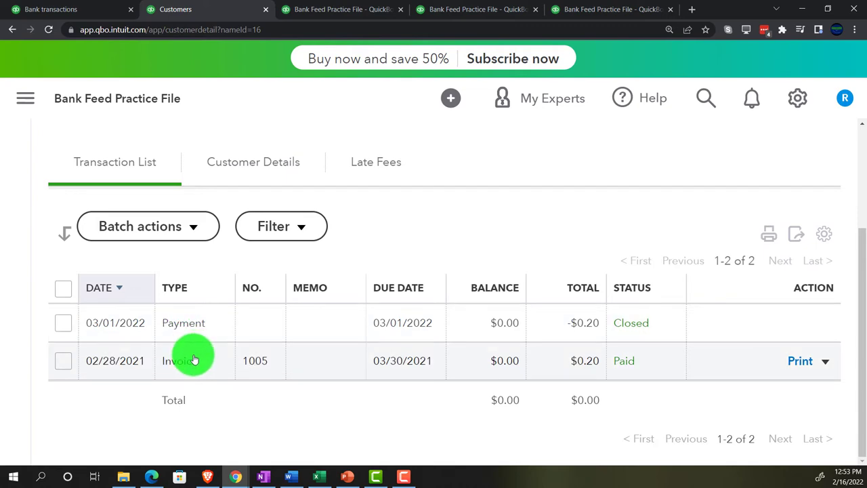
Step: Check Payments to deposit on the Balance Sheet and view the receive payments to deposits flowchart in OneNote
click(314, 12)
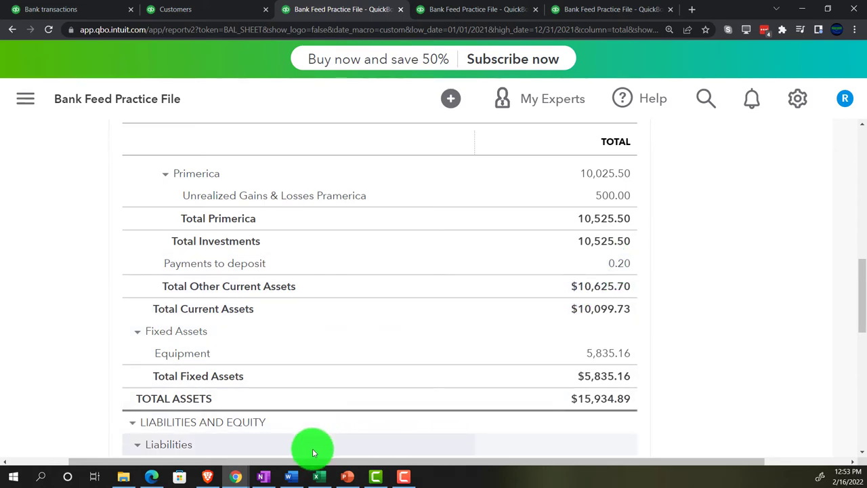
click(271, 479)
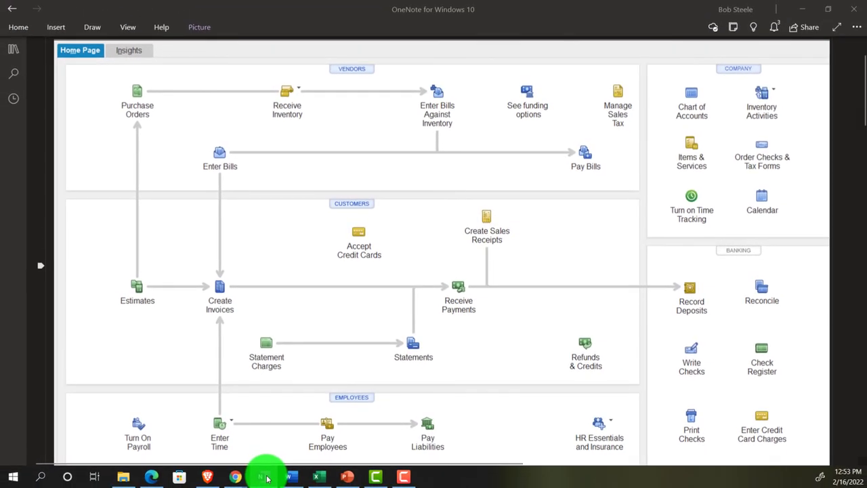
click(266, 478)
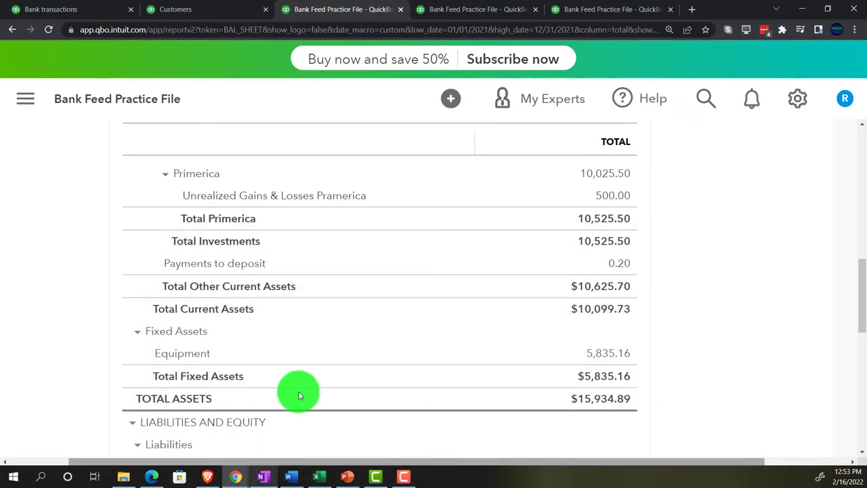
Step: Return to the bank transactions and open Find match for the 10/29/2021 INTEREST PAYMENT of $0.20
click(96, 11)
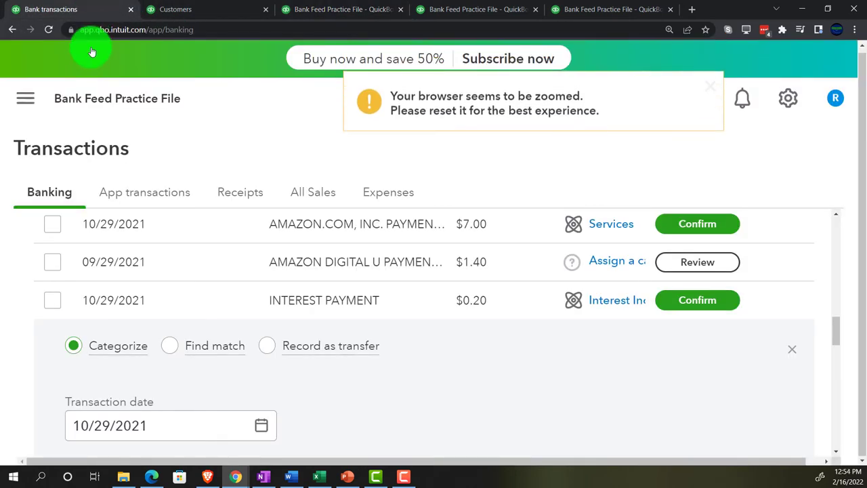
scroll(32, 272, down, 1)
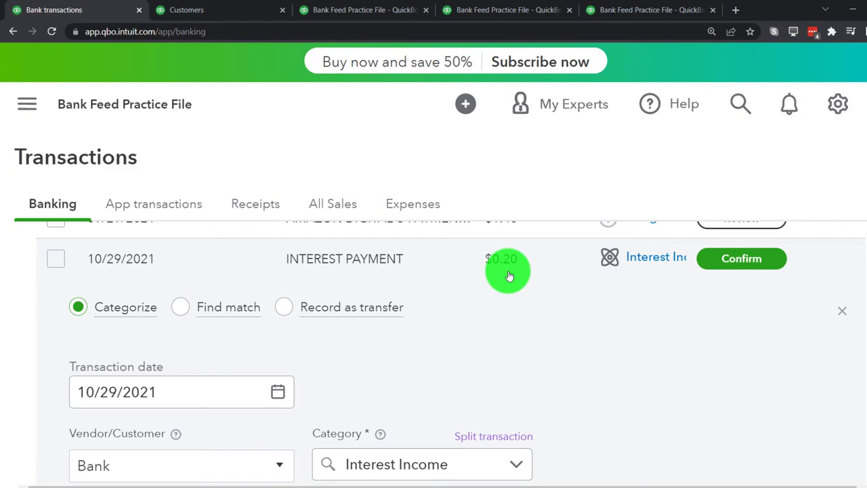
mouse_move(210, 316)
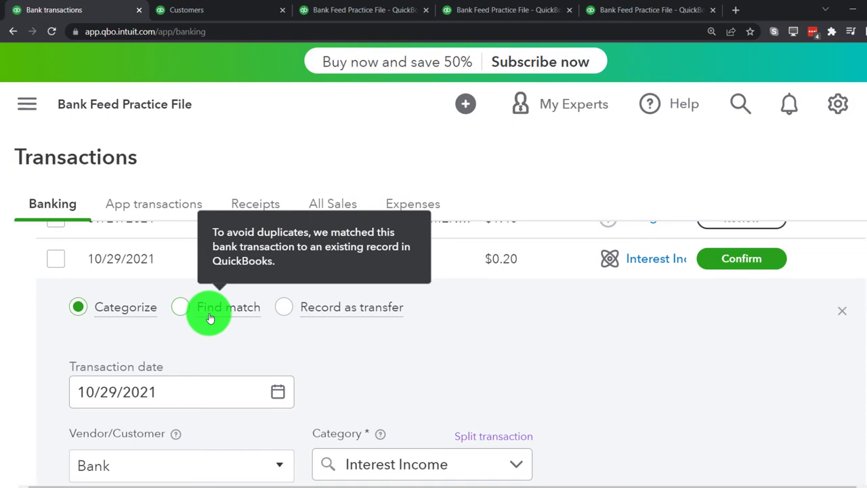
click(185, 309)
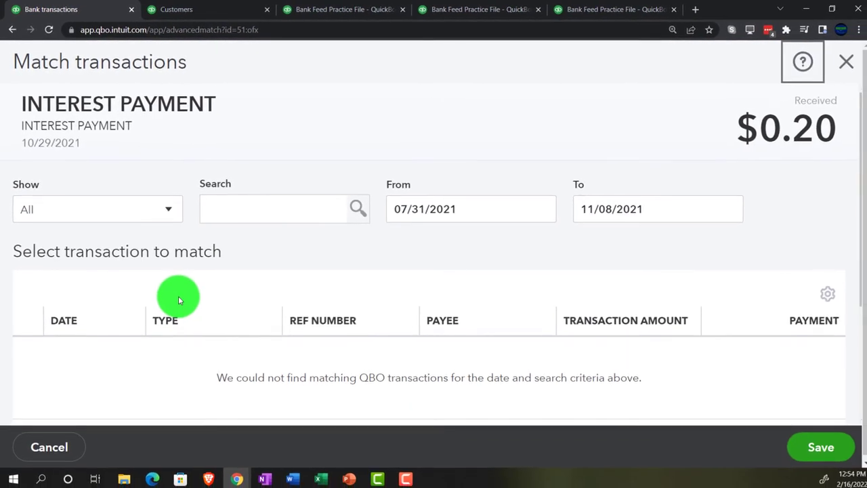
key(ctrl+minus)
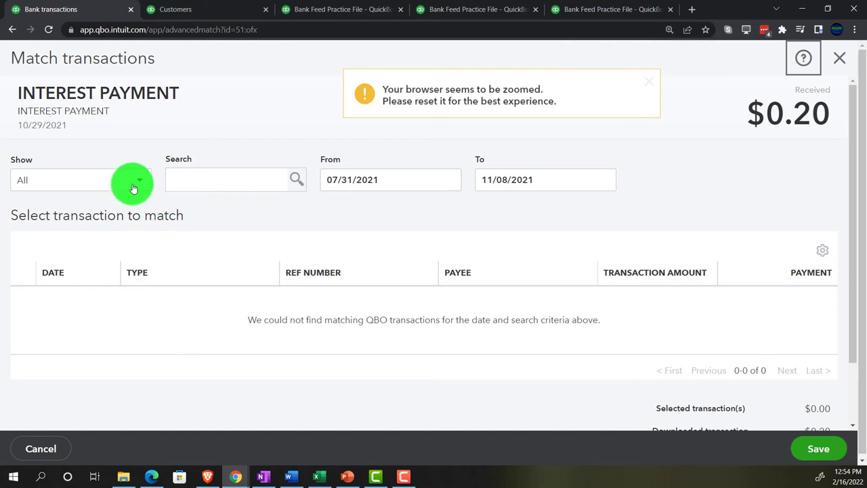
Step: Set the match search's From date to 01/31/2021, select Customer 5's 03/01/2021 payment, and save the match
triple_click(344, 180)
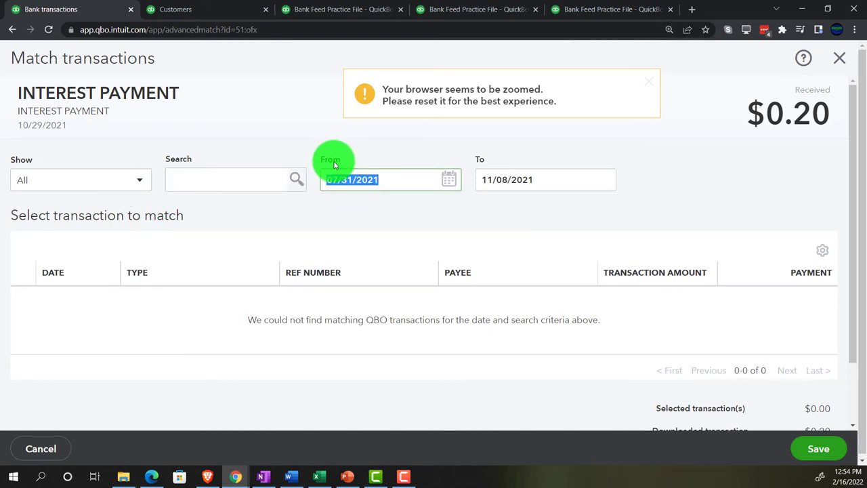
click(331, 177)
key(BackSpace)
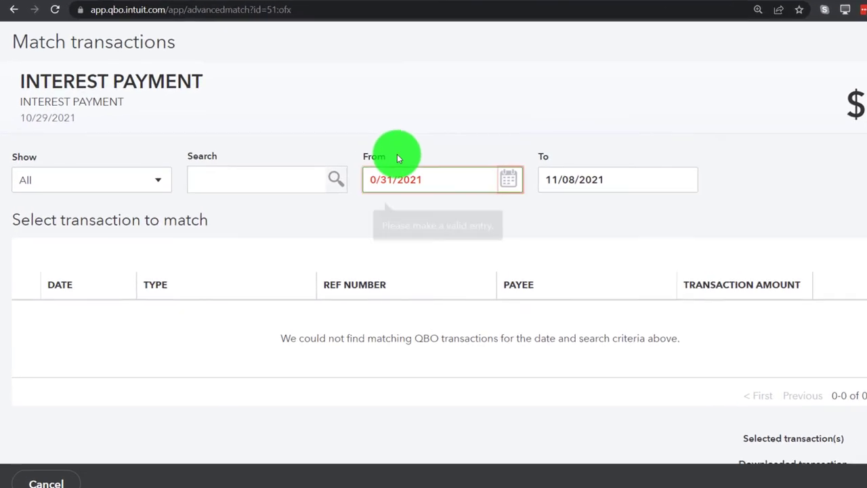
text(1)
key(Tab)
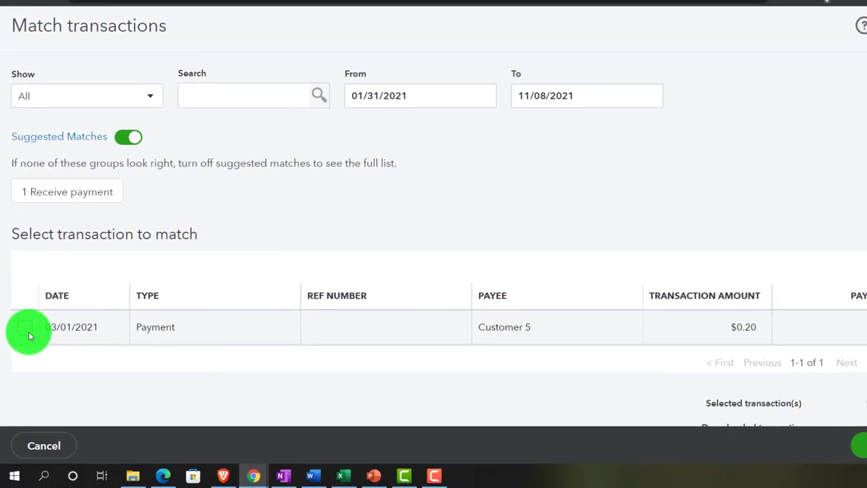
click(27, 330)
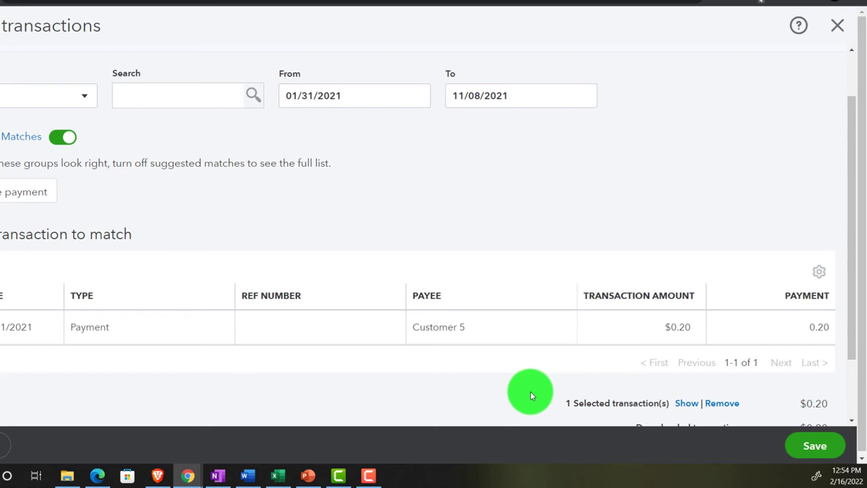
click(803, 449)
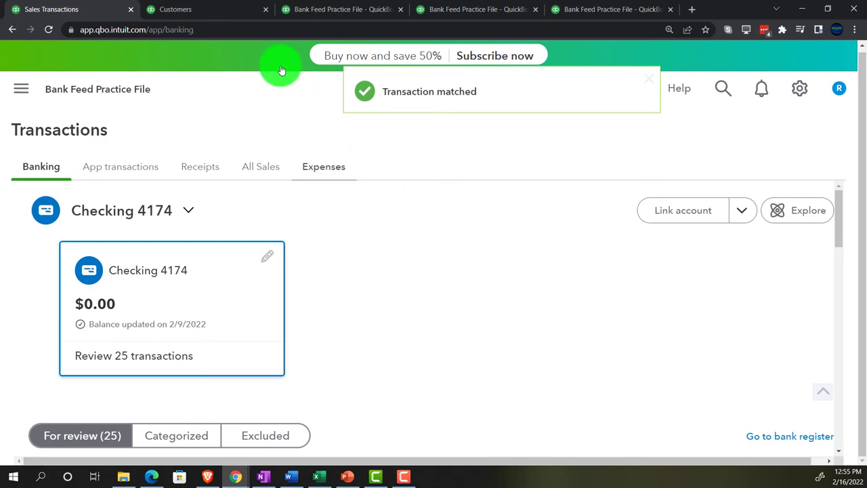
Step: Rerun the 2021 Balance Sheet and examine the Checking 4174 balance
click(220, 8)
click(319, 10)
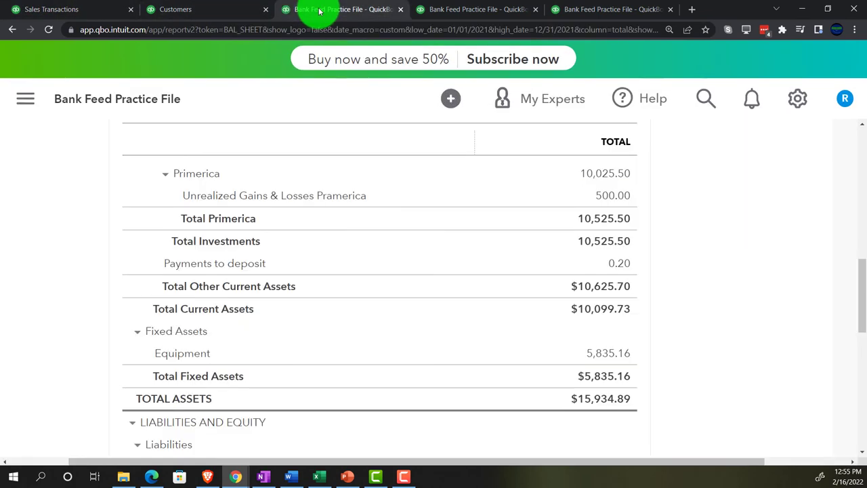
scroll(294, 273, up, 5)
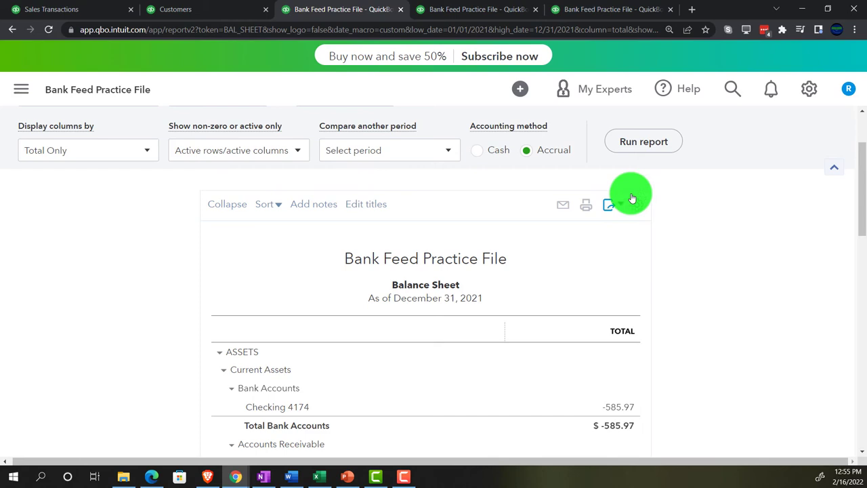
click(641, 149)
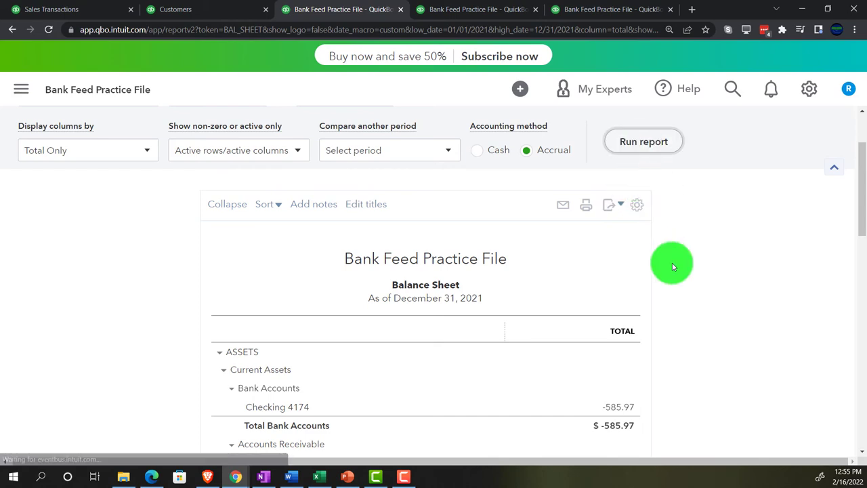
scroll(687, 284, down, 1)
key(ctrl+plus)
key(ctrl+plus)
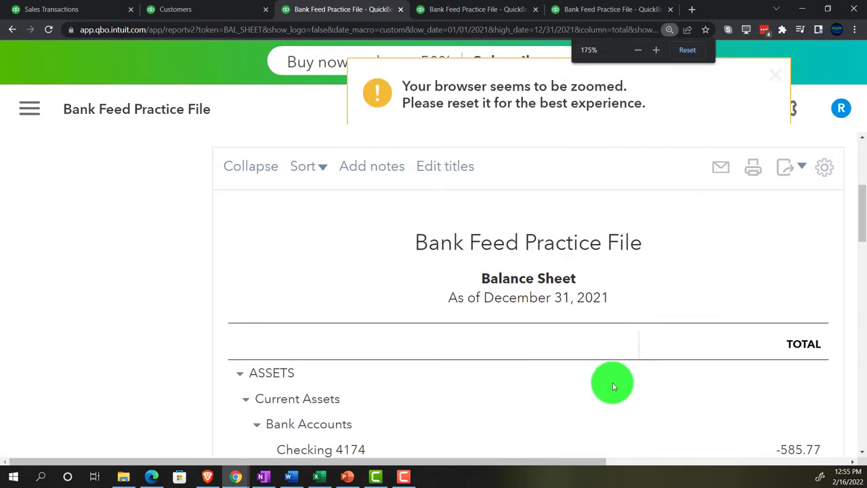
drag(563, 460, 641, 449)
scroll(589, 352, down, 2)
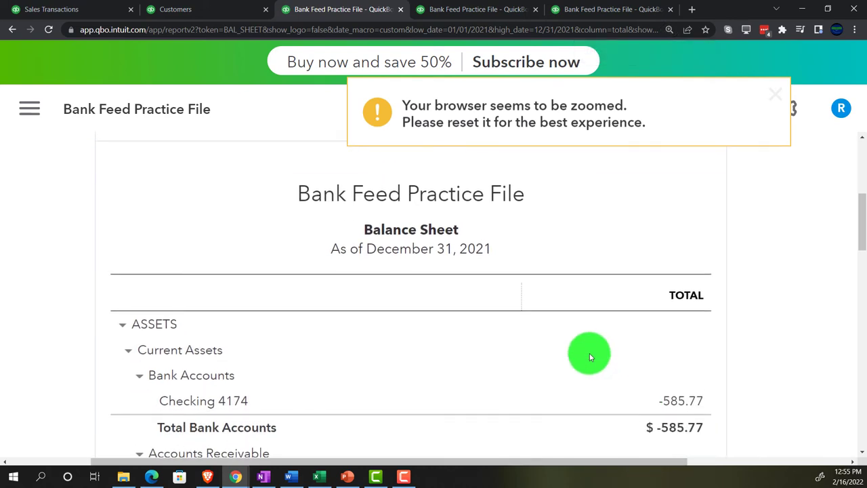
Step: Open the Checking 4174 transaction detail from the Balance Sheet and find the Customer 5 deposit split to Payments to deposit
click(683, 337)
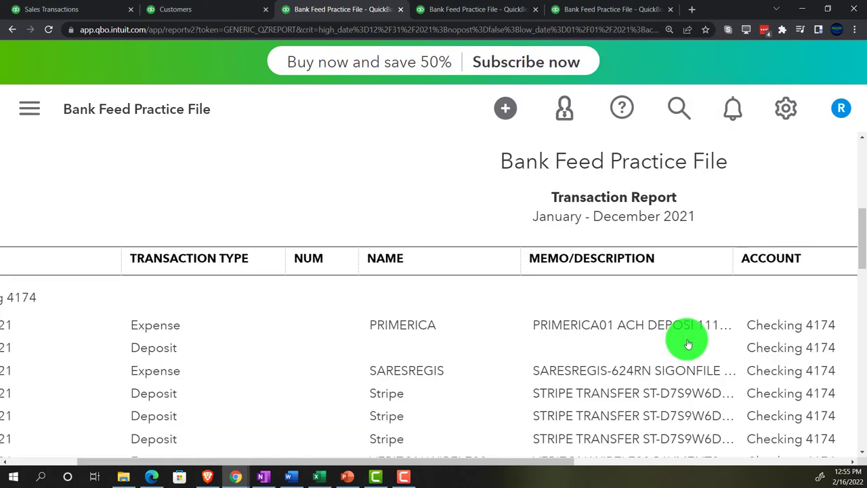
scroll(608, 413, down, 1)
key(ctrl+minus)
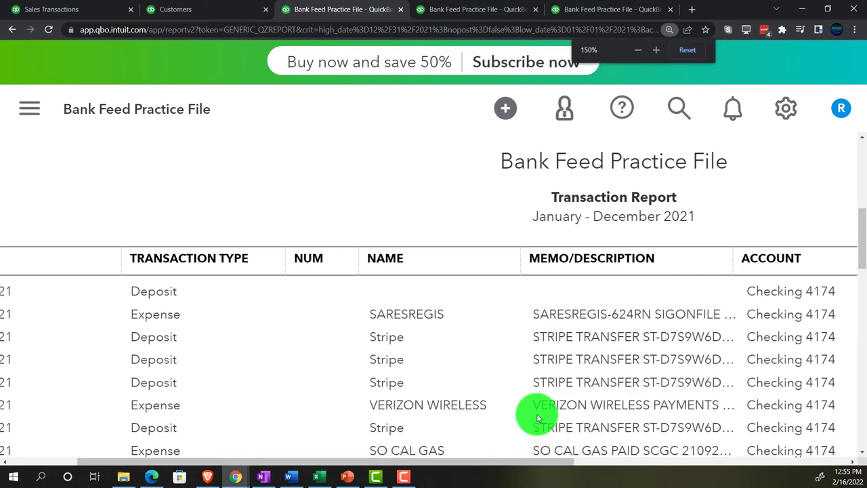
key(ctrl+minus)
key(ctrl+minus)
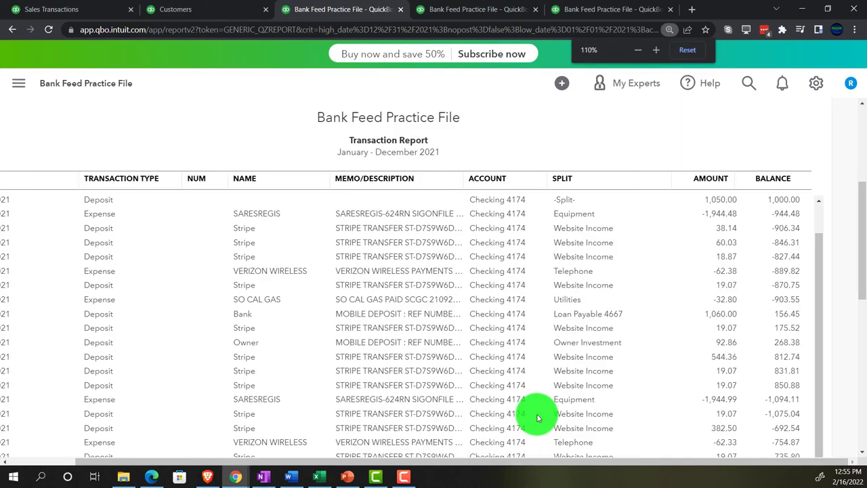
scroll(525, 398, down, 2)
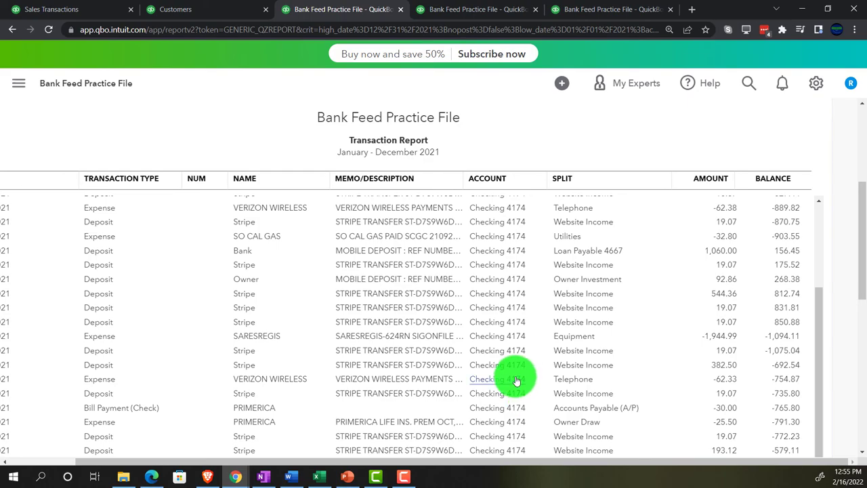
scroll(512, 377, down, 3)
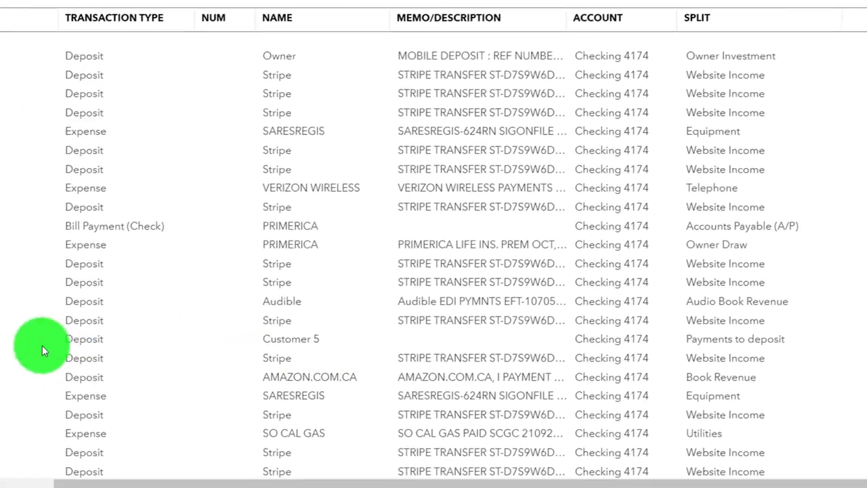
Step: Return from the Checking 4174 transaction report to the 2021 Balance Sheet summary
scroll(67, 342, up, 2)
scroll(67, 335, up, 10)
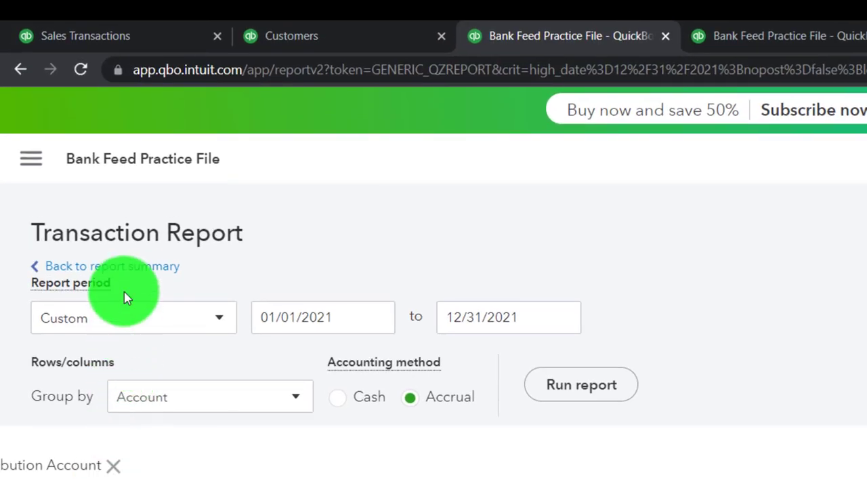
click(130, 267)
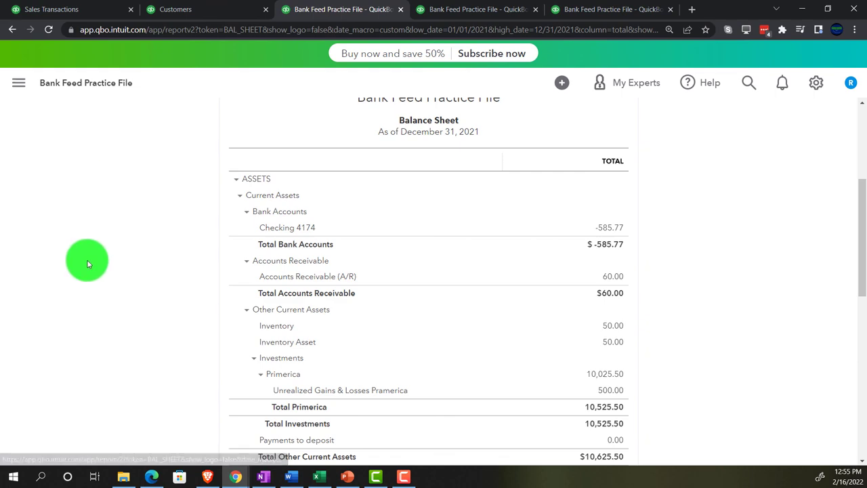
Step: Open the Payments to deposit transaction detail from the Balance Sheet and examine the Customer 5 payment and deposit rows
key(ctrl+plus)
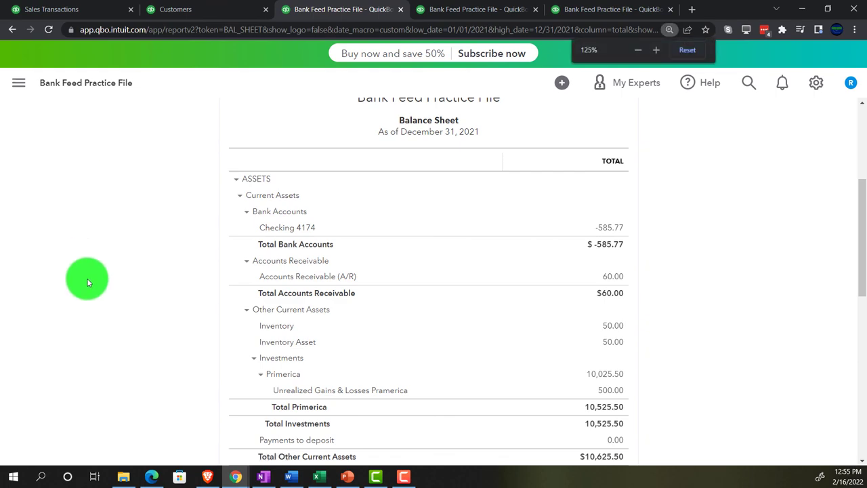
key(ctrl+plus)
key(ctrl+plus)
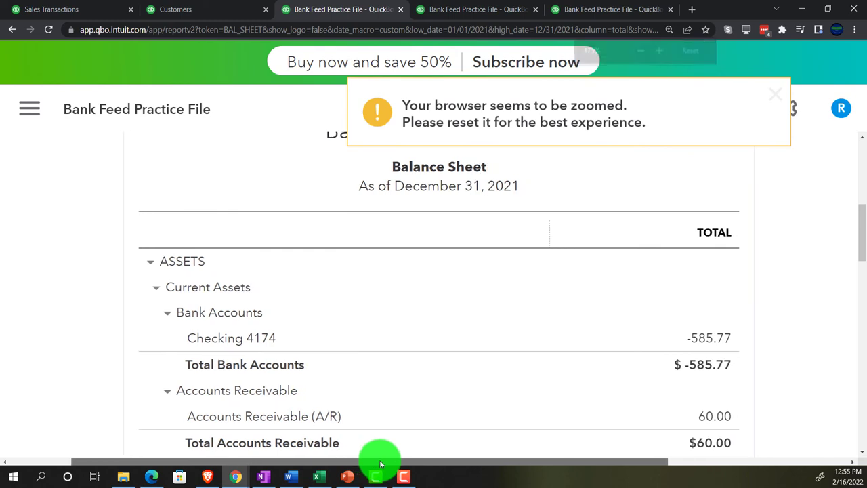
scroll(112, 312, down, 7)
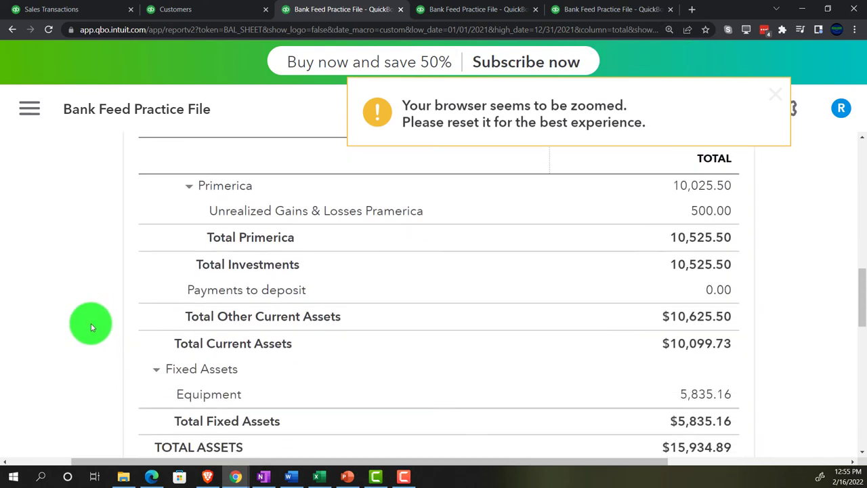
scroll(91, 323, down, 1)
scroll(91, 323, up, 1)
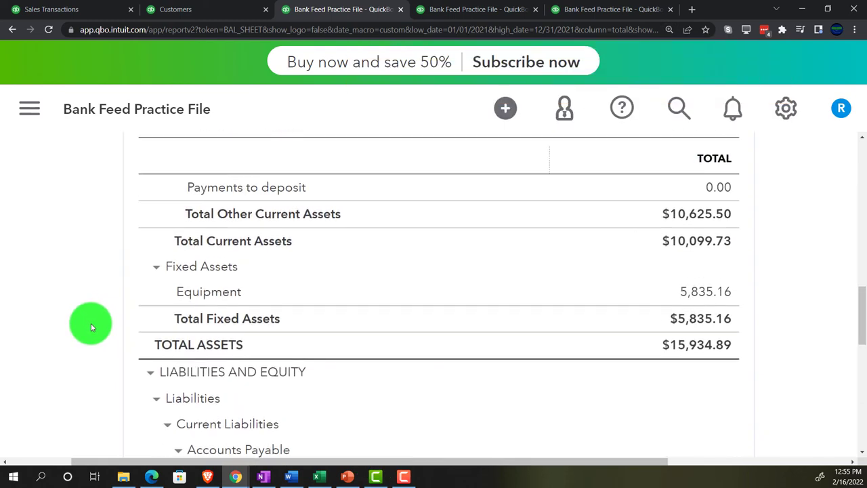
scroll(165, 283, up, 1)
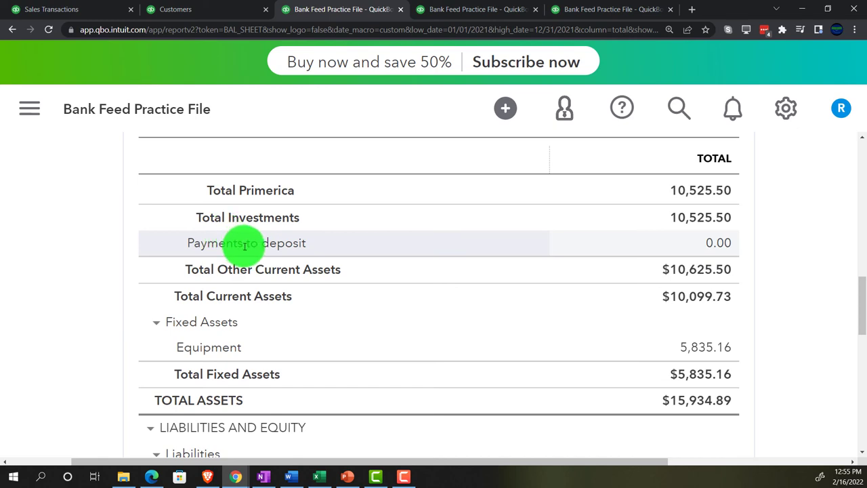
click(709, 245)
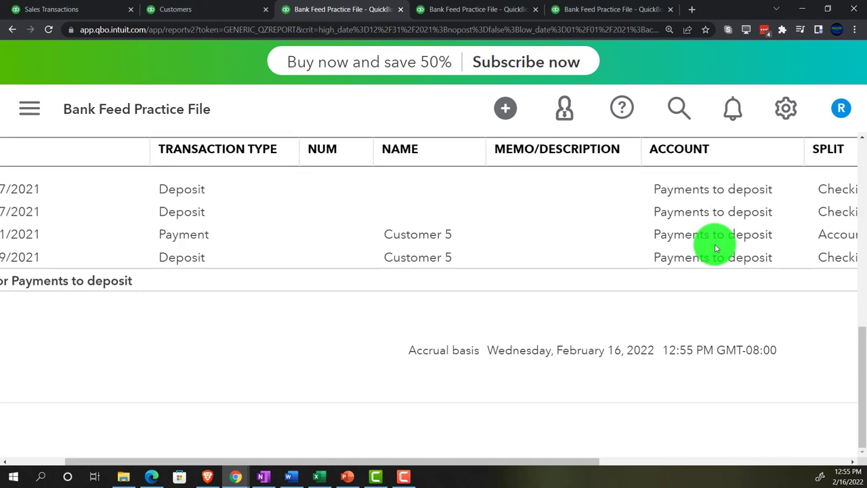
key(ctrl+plus)
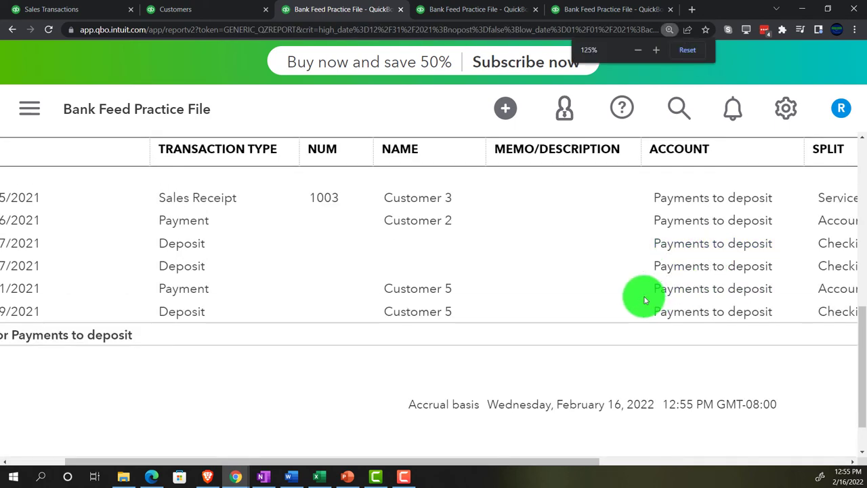
key(ctrl+minus)
key(ctrl+minus)
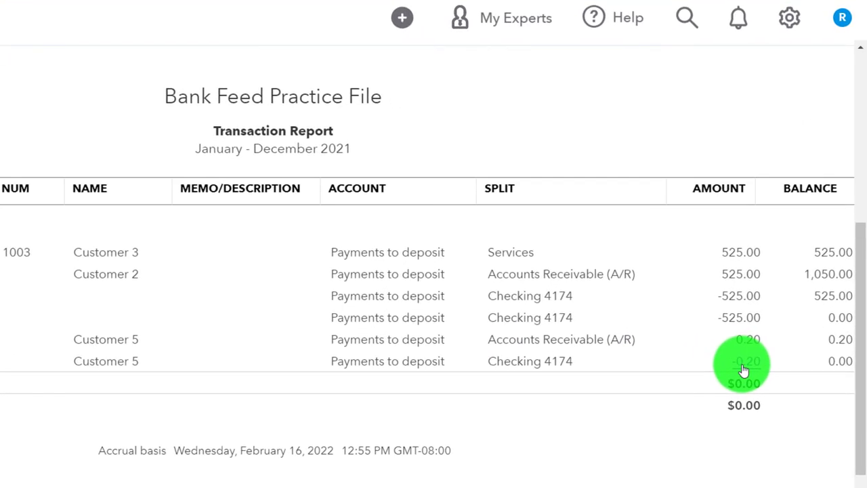
Step: Inspect Customer 5's bank deposit from the Payments to deposit detail, close it, and return to the Balance Sheet summary
click(743, 370)
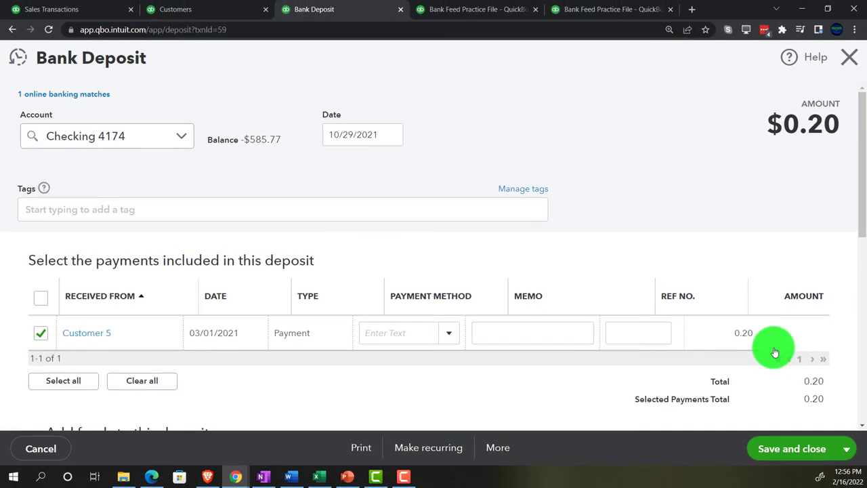
click(847, 58)
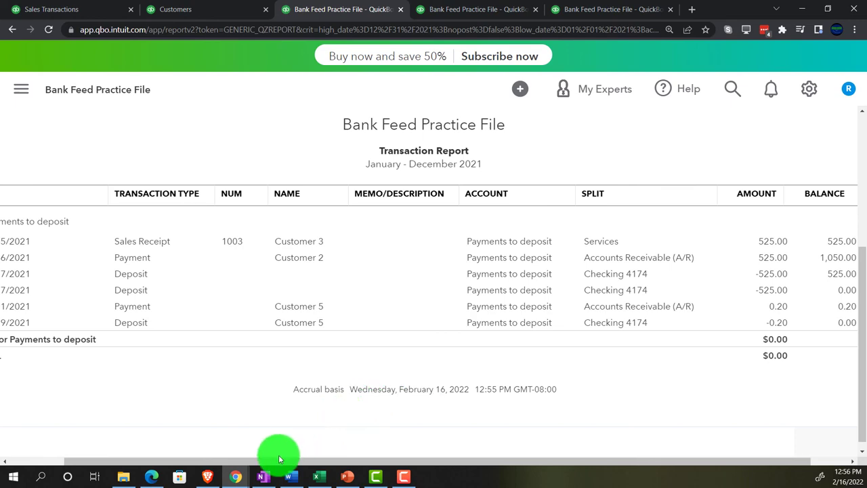
scroll(98, 248, up, 1)
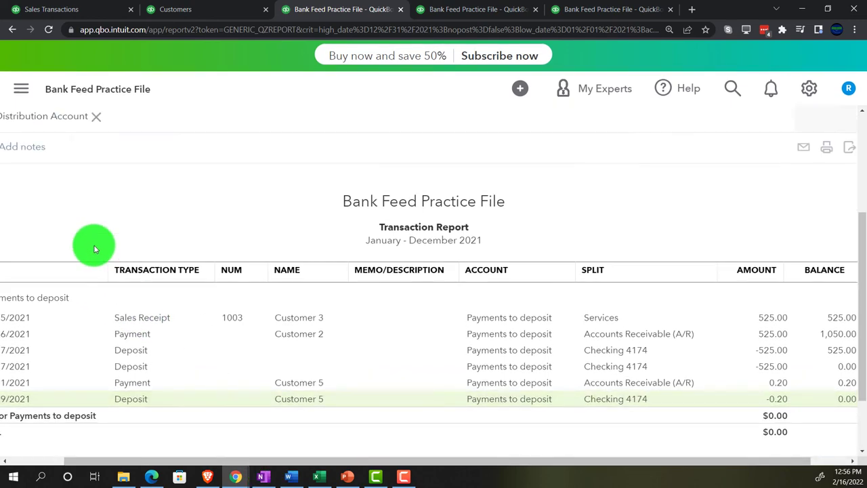
scroll(93, 249, up, 3)
click(87, 163)
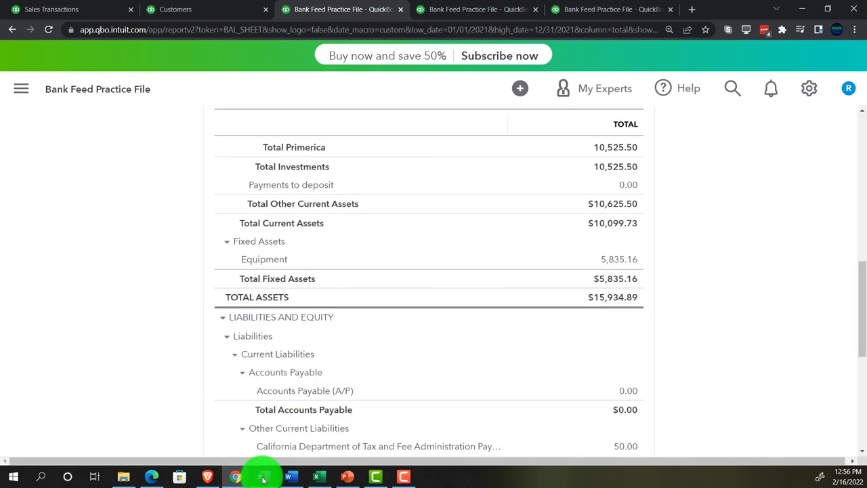
Step: Switch to OneNote to view the Home Page workflow diagram with the receive payments and record deposits flow
click(262, 478)
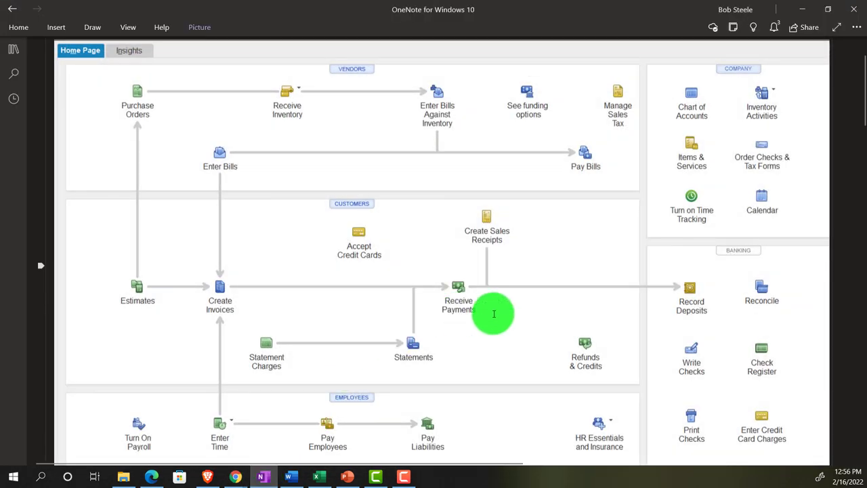